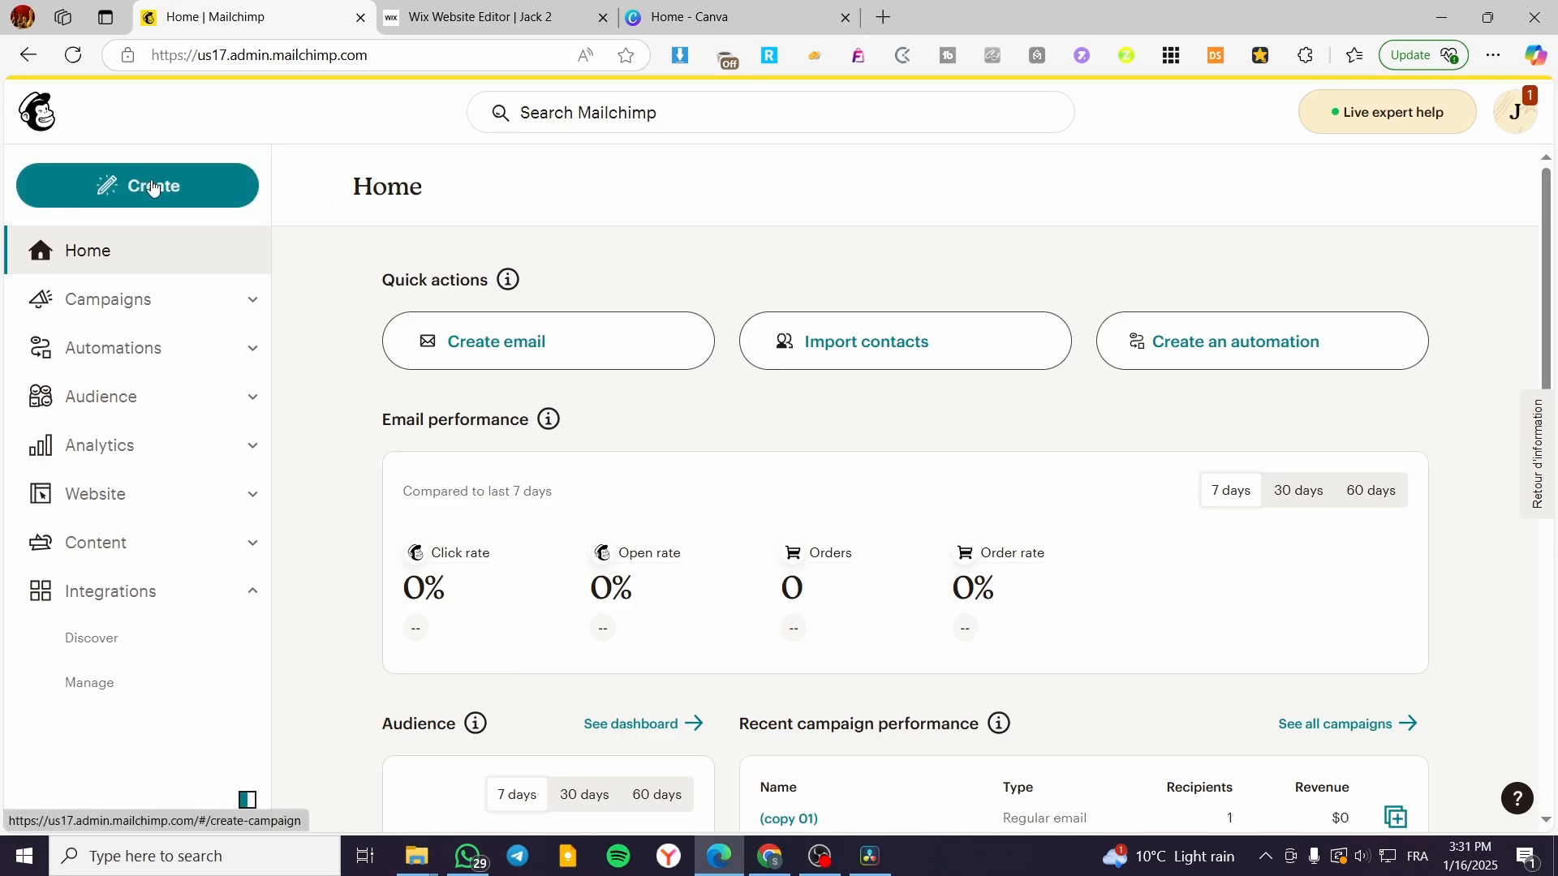
Step: Open Mailchimp's Create menu to reach the Create an email page
left_click(105, 198)
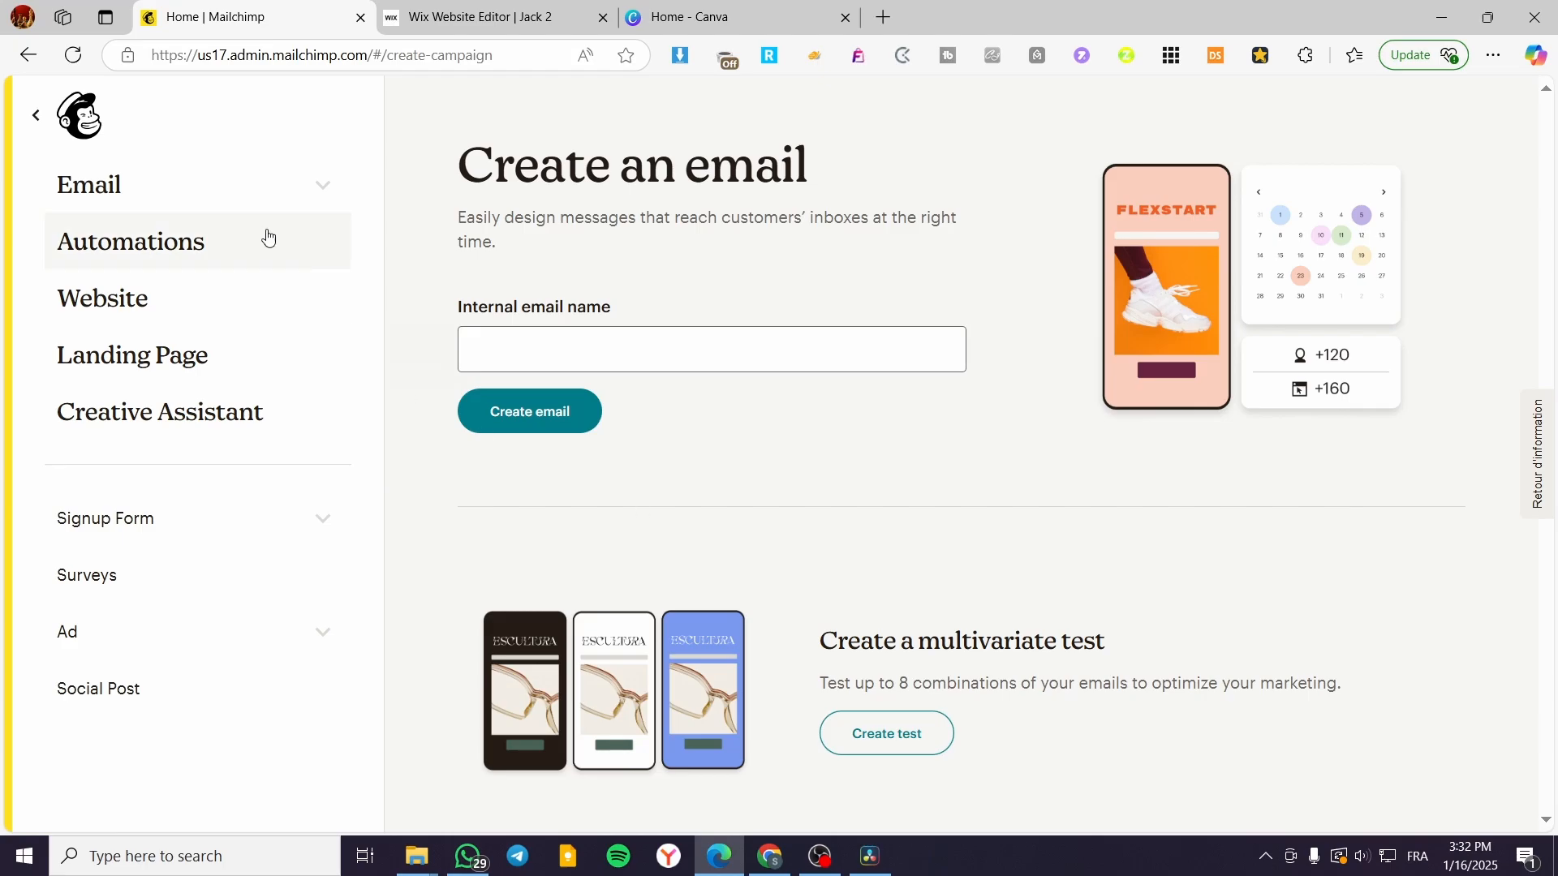
Step: Expand Signup Form to list Embedded form, Pop-up form and Signup landing page, briefly checking Wix
left_click(107, 534)
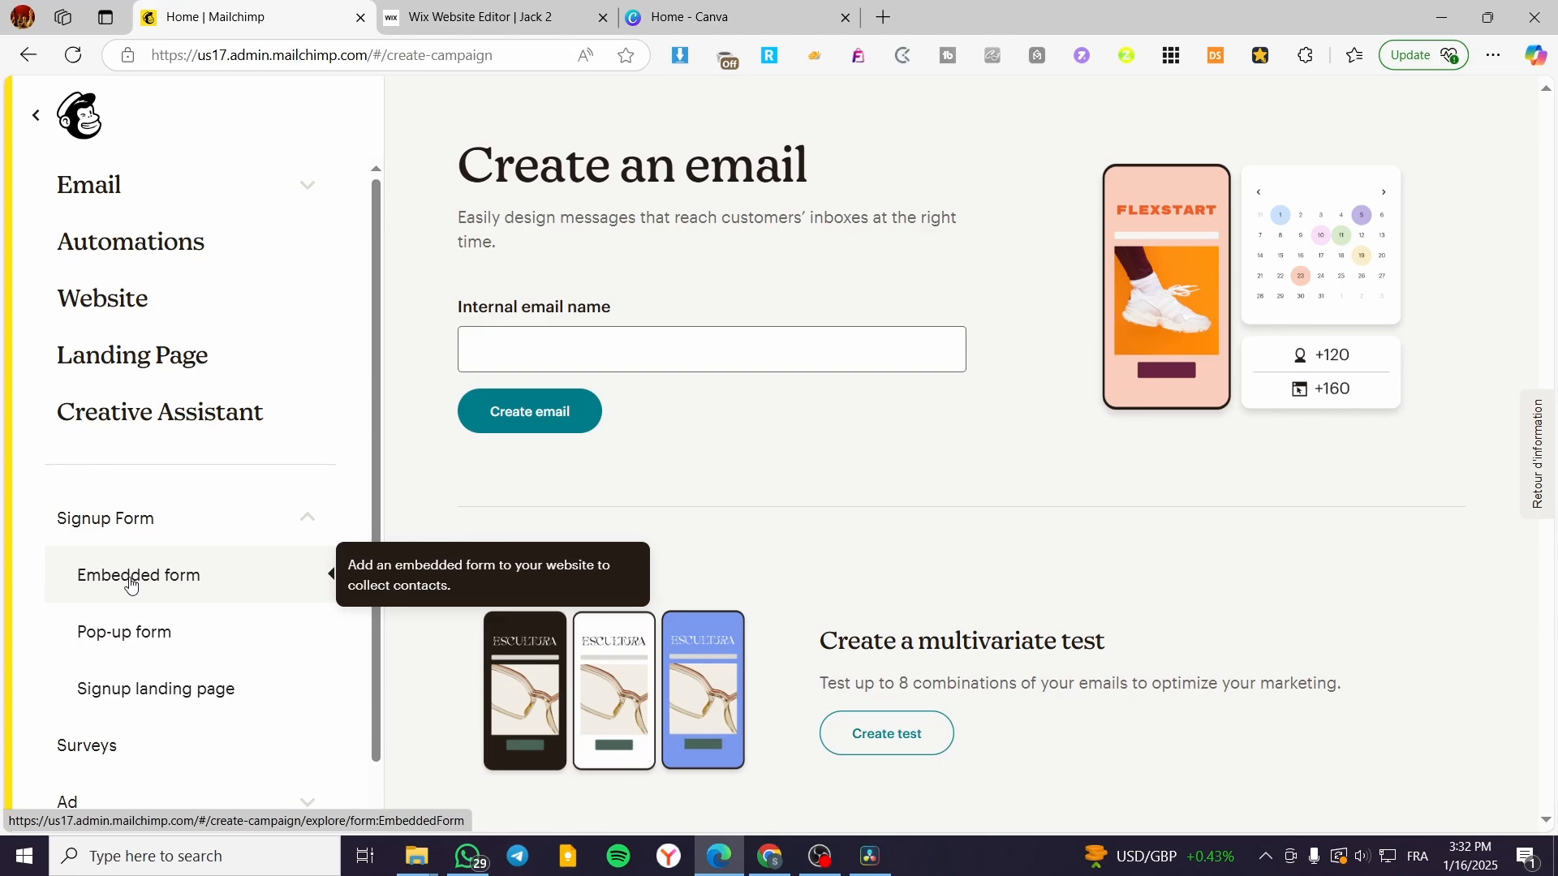
left_click(430, 13)
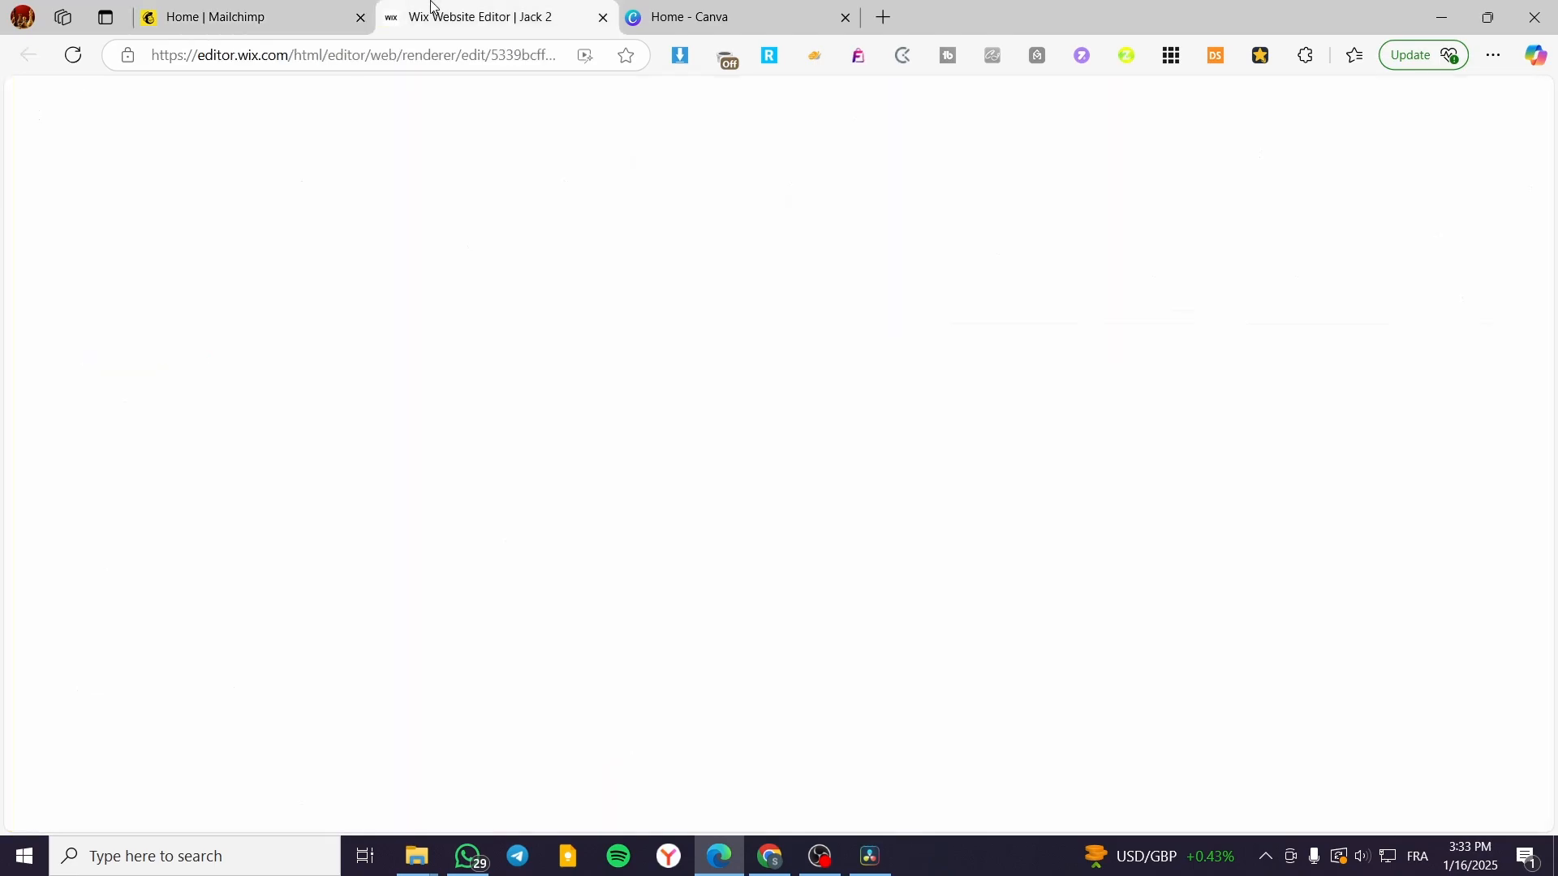
left_click(681, 16)
left_click(262, 11)
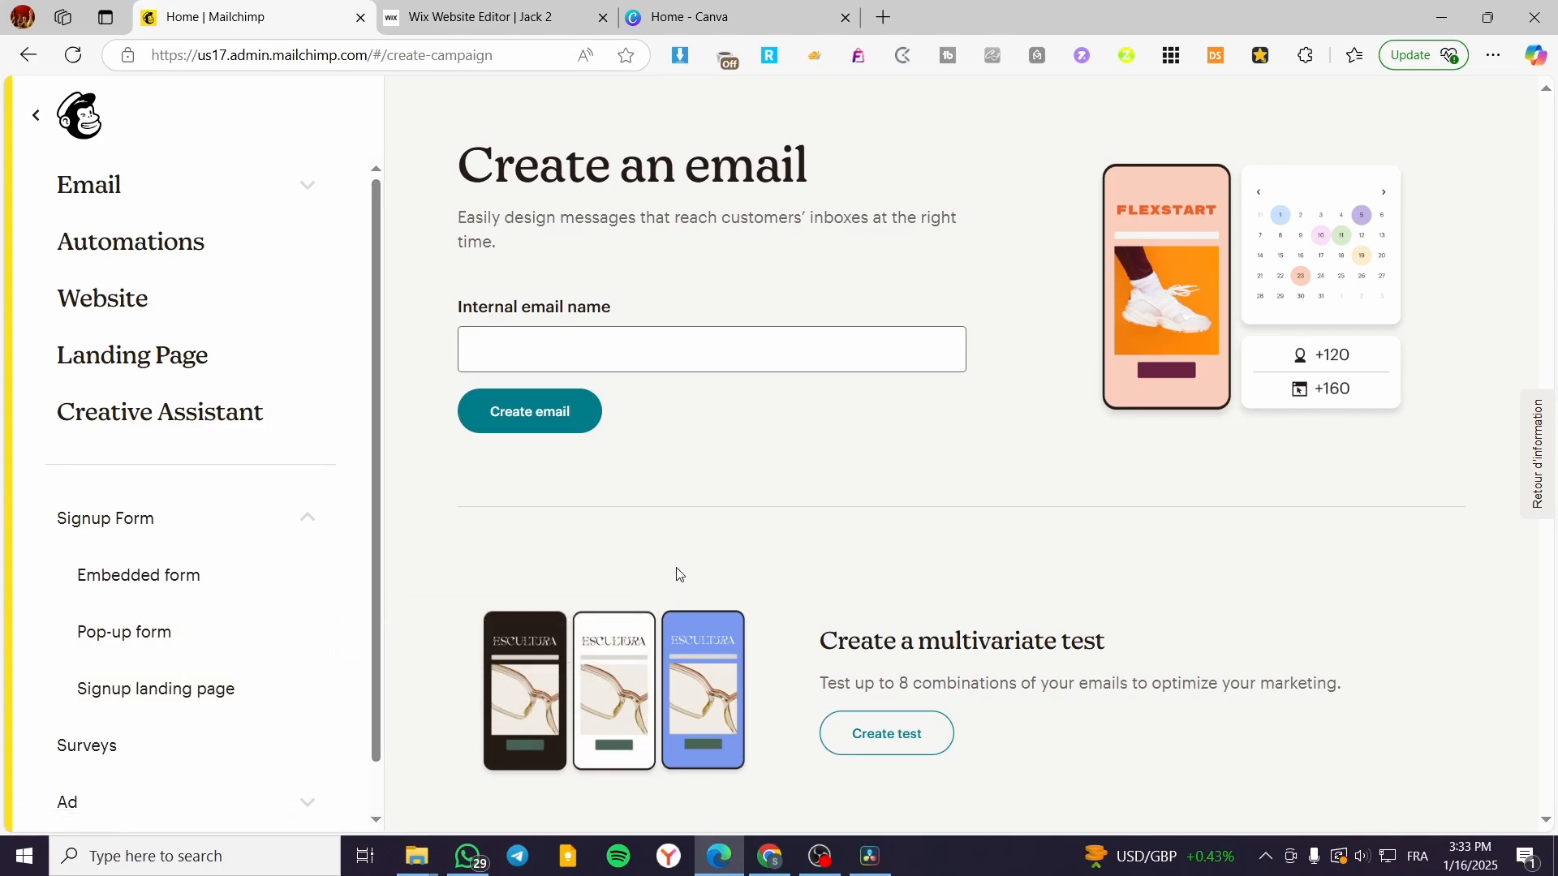
Step: Start an embedded signup form named 'Test Jacks' and begin building it
left_click(152, 590)
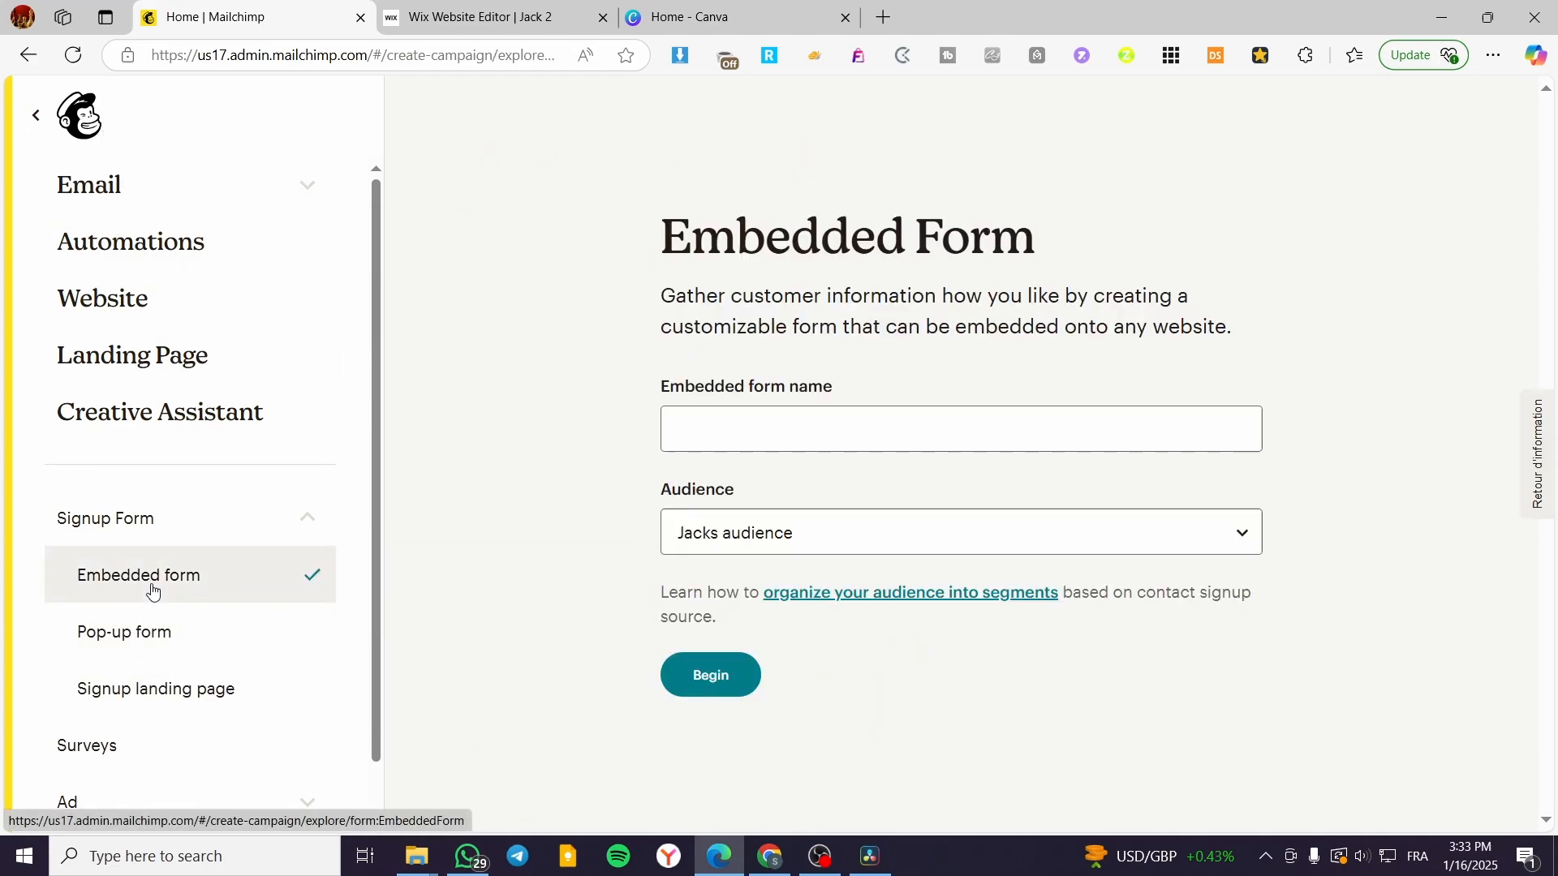
left_click(730, 414)
left_click(714, 493)
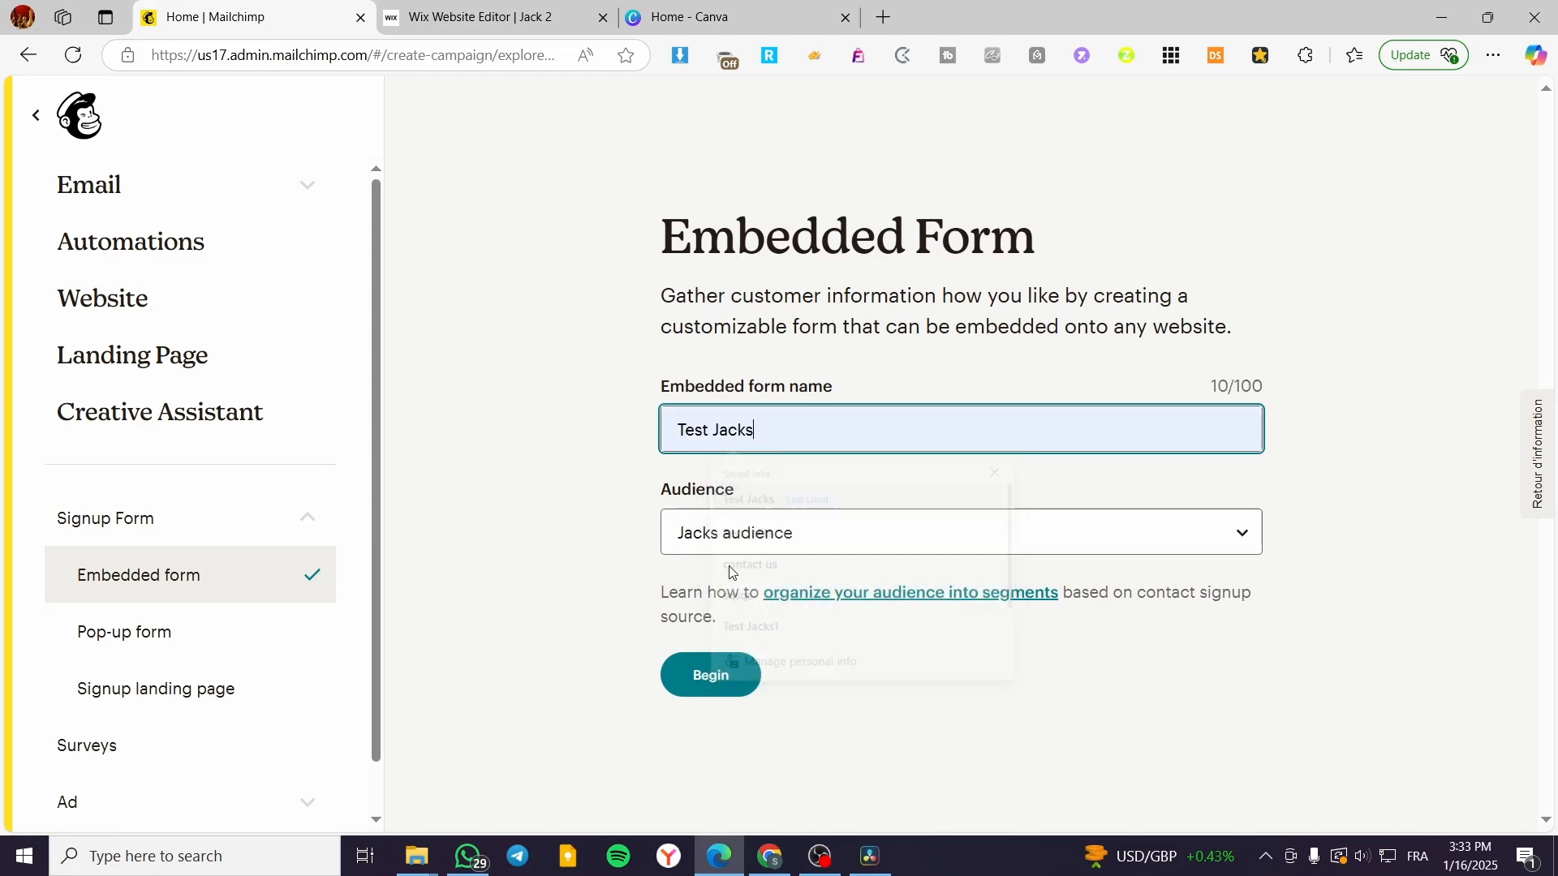
left_click(715, 674)
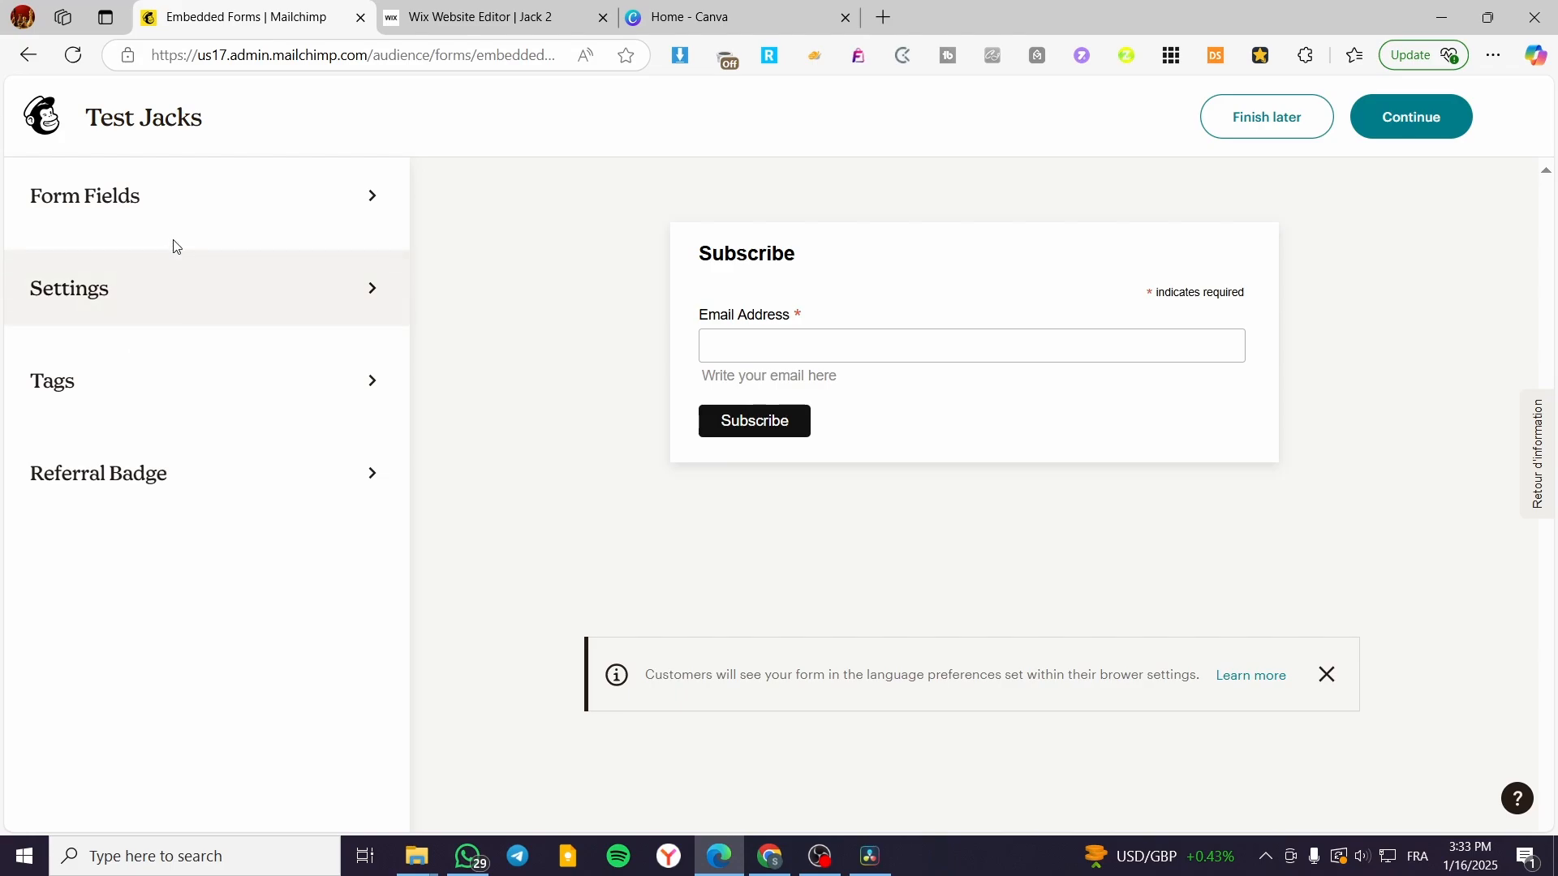
Step: Add a required First name field and relabel it 'Full Name'
left_click(180, 217)
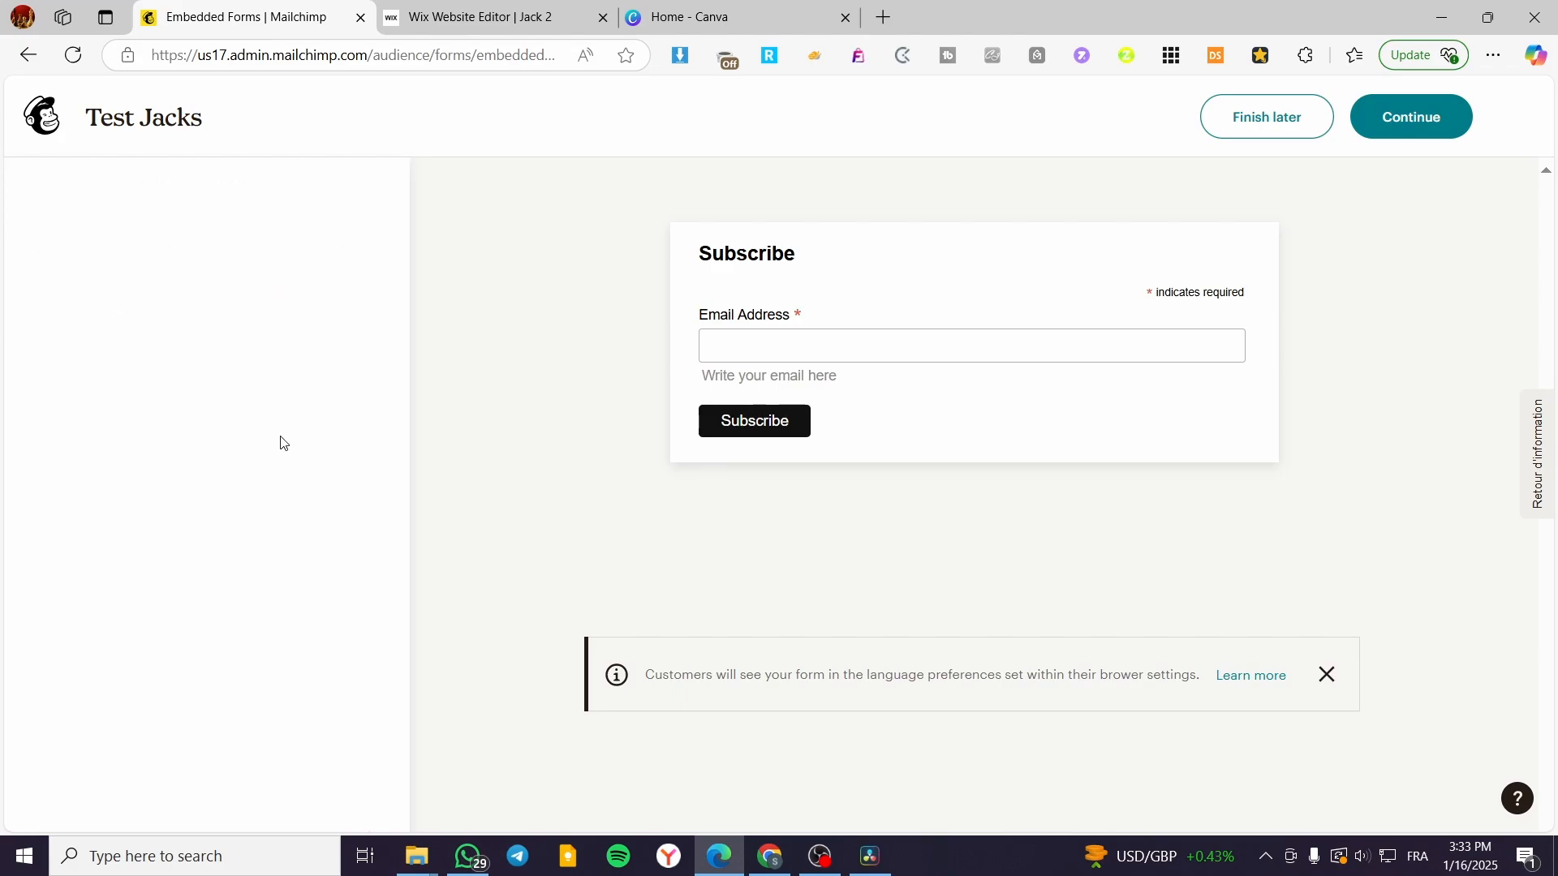
left_click(356, 193)
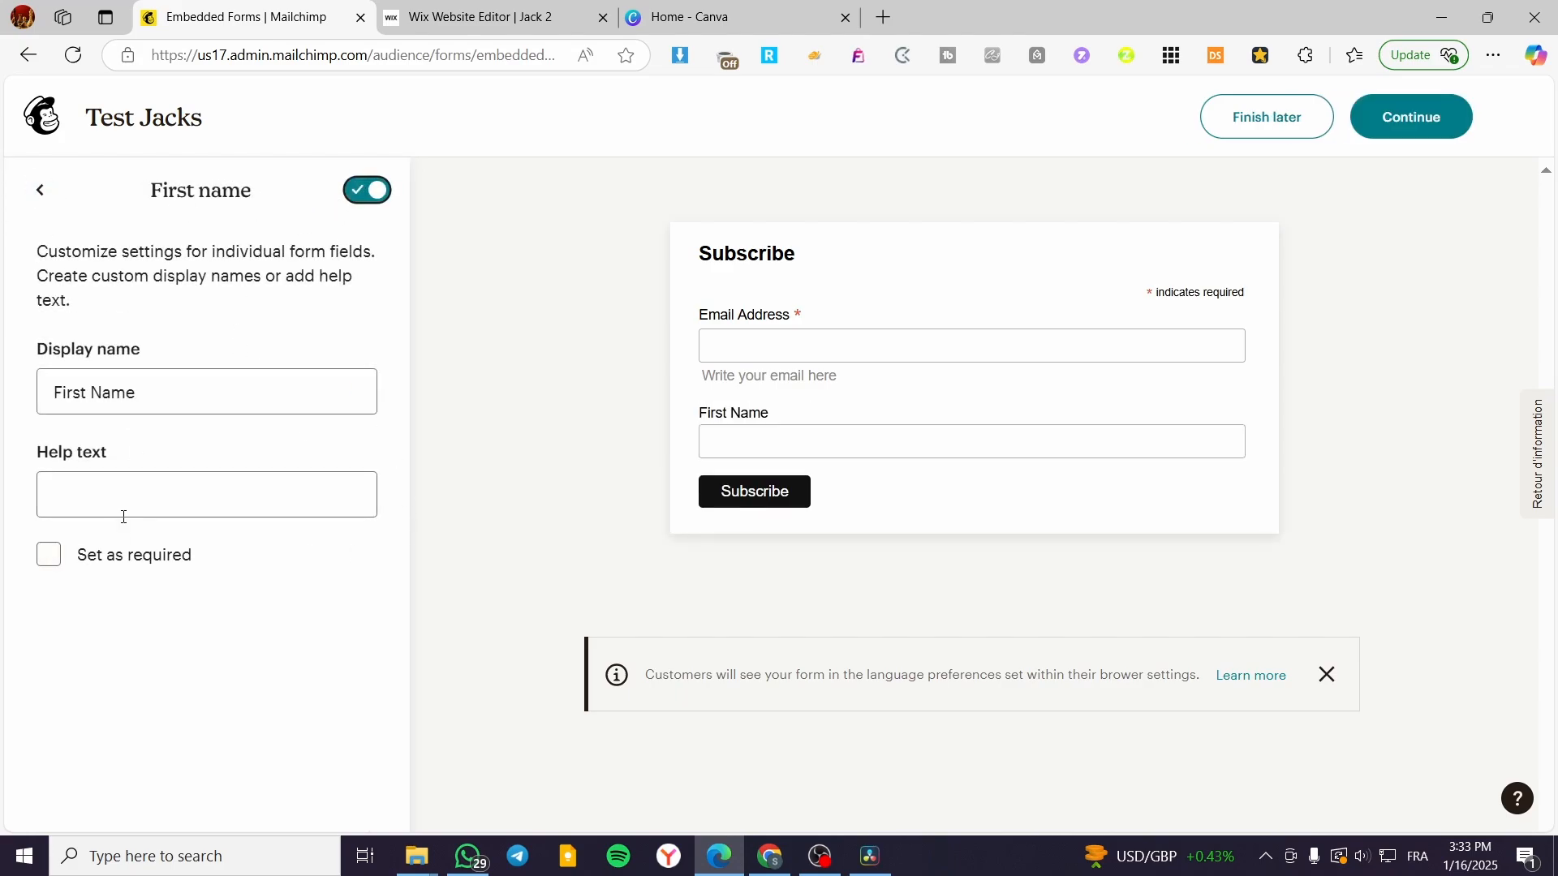
left_click(48, 555)
left_click(40, 190)
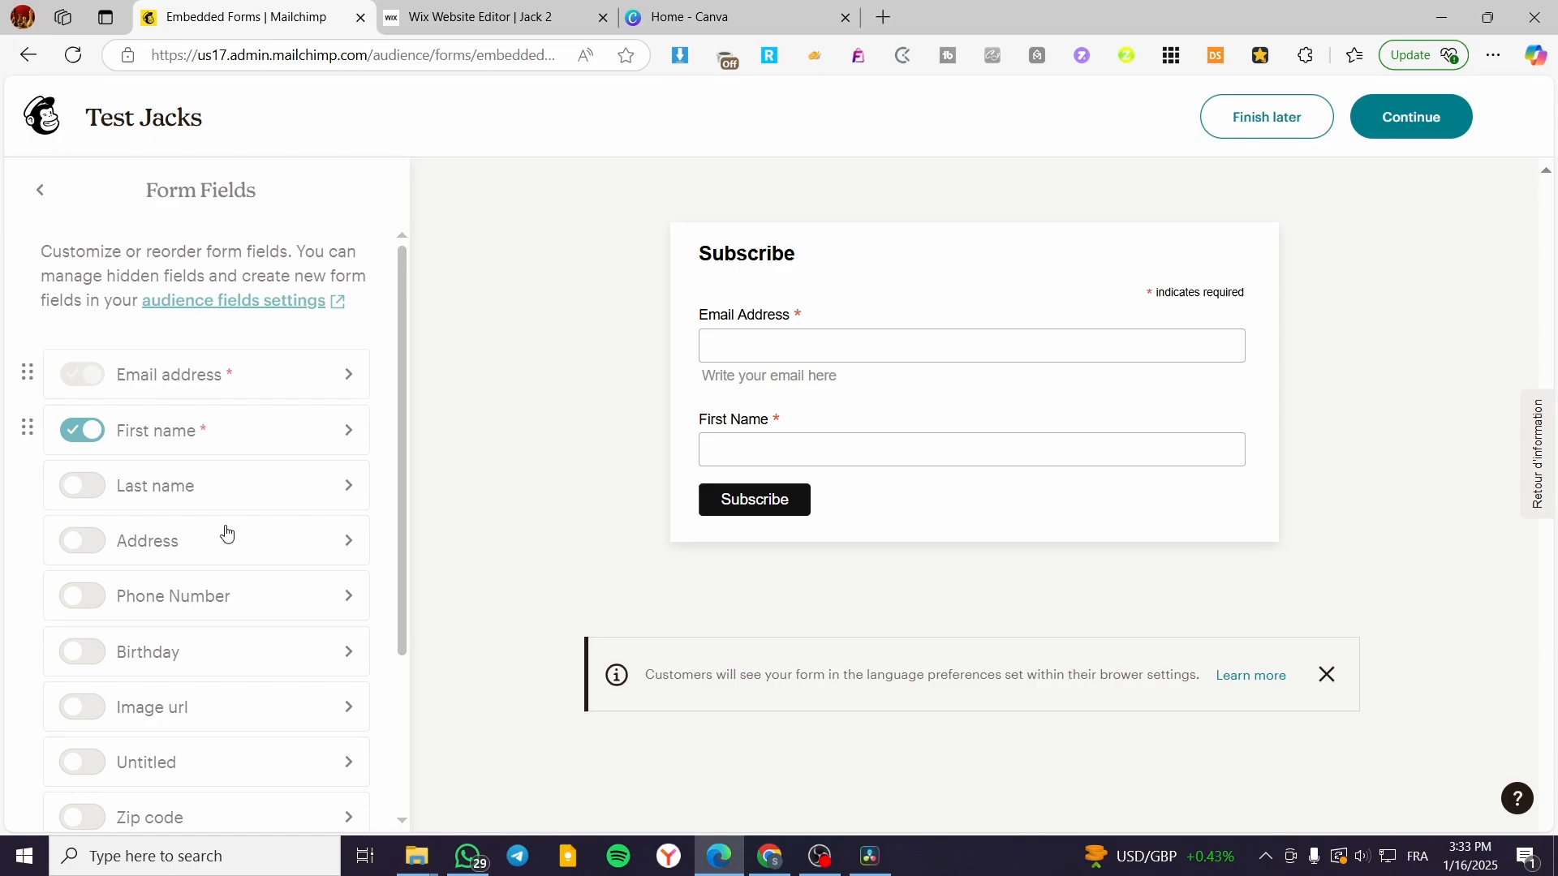
left_click(264, 438)
left_click(140, 393)
left_click_drag(140, 393, 0, 398)
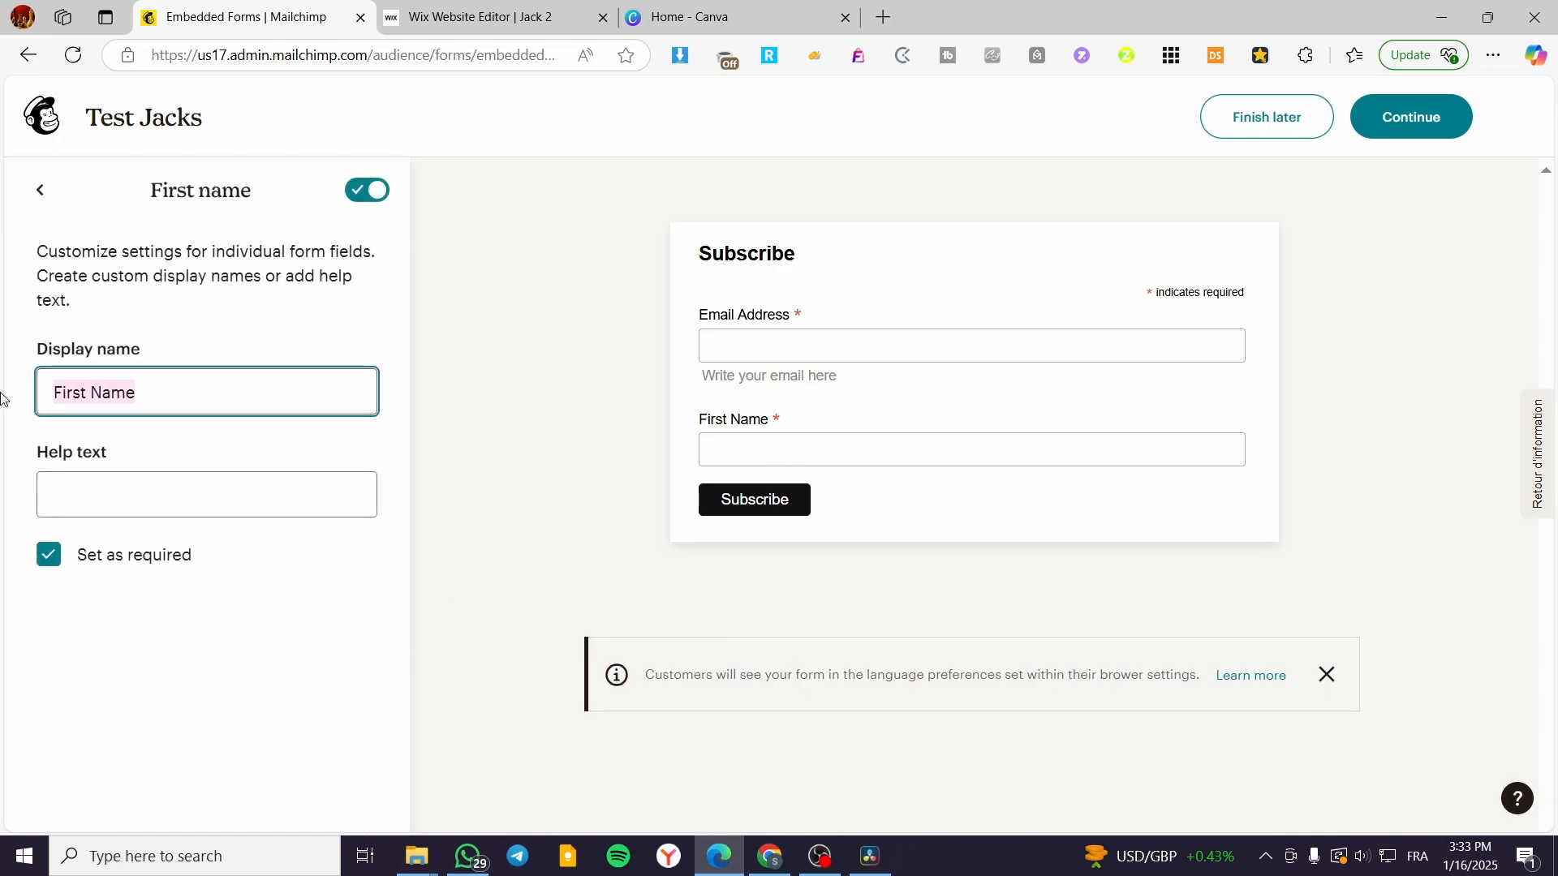
type("Full")
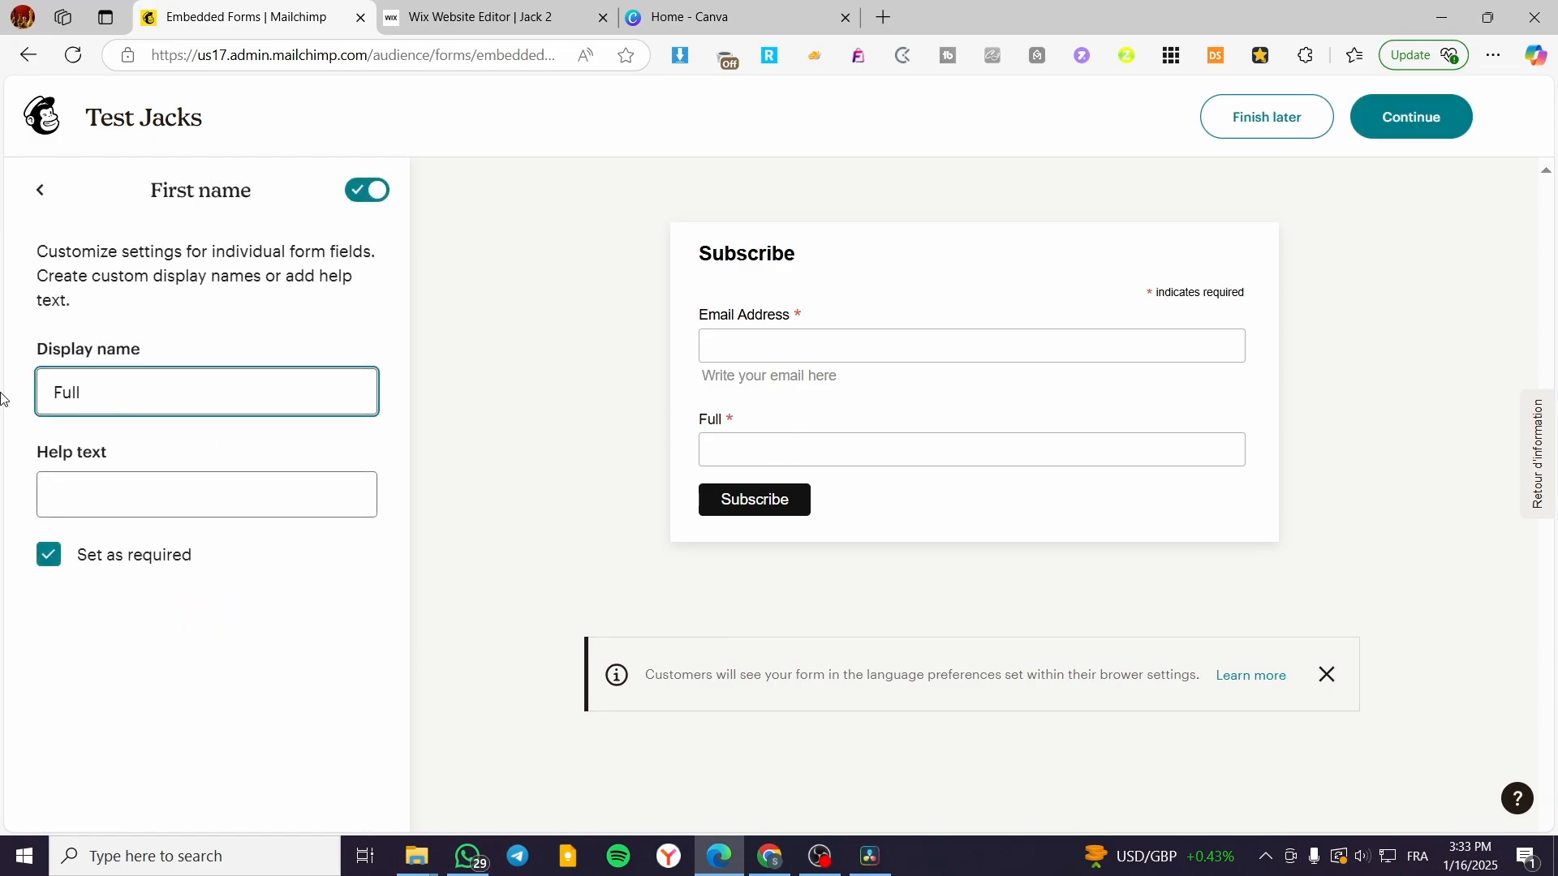
type(" Name")
left_click(40, 190)
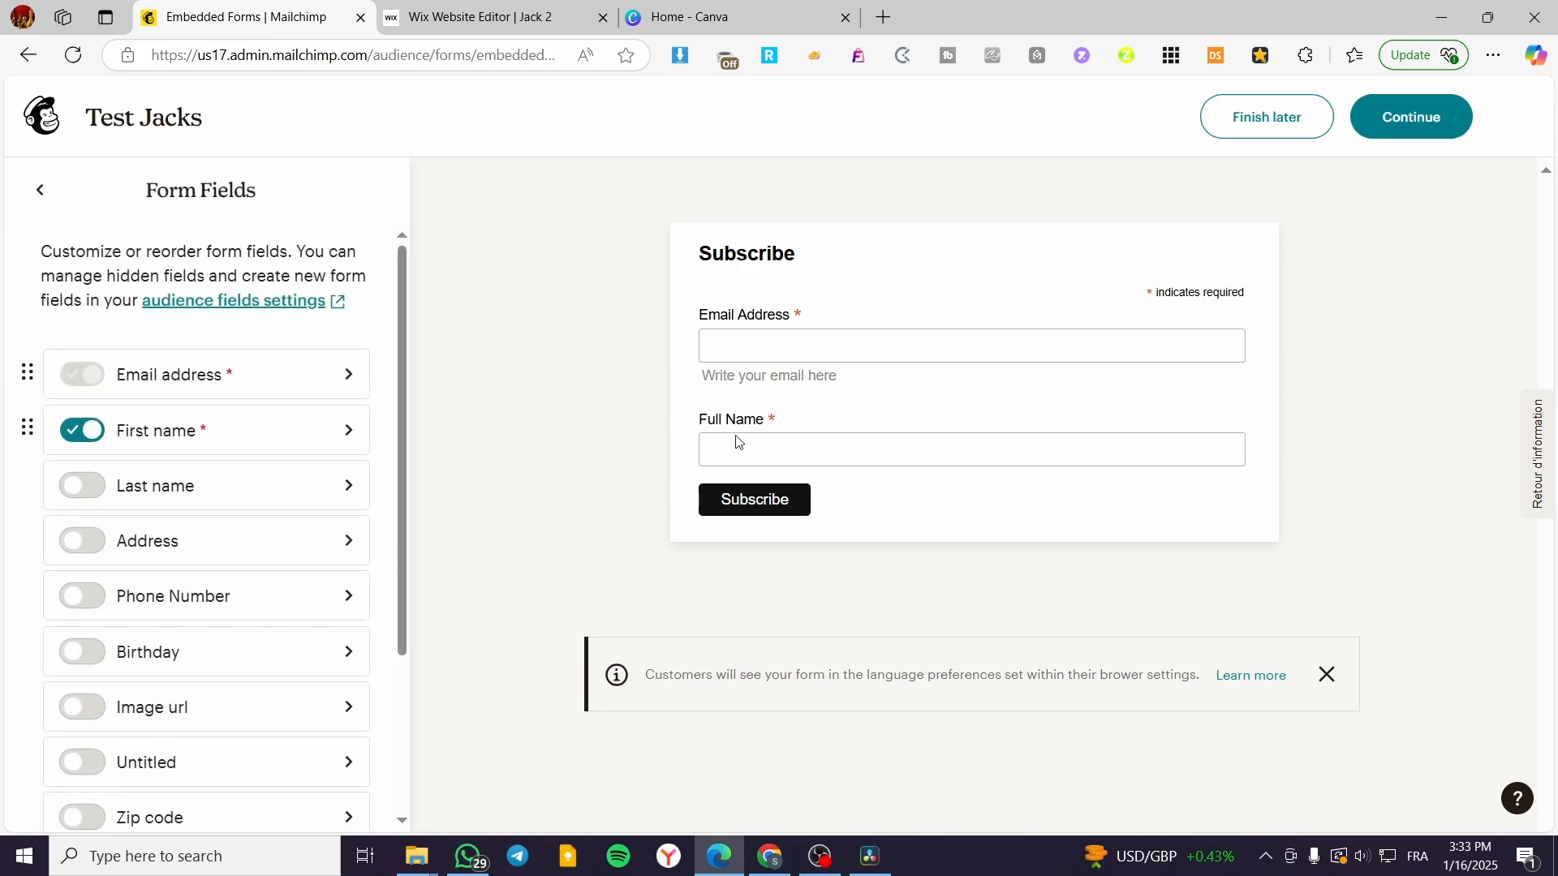
Step: Add a Phone Number field to the form and set it as required
left_click(96, 597)
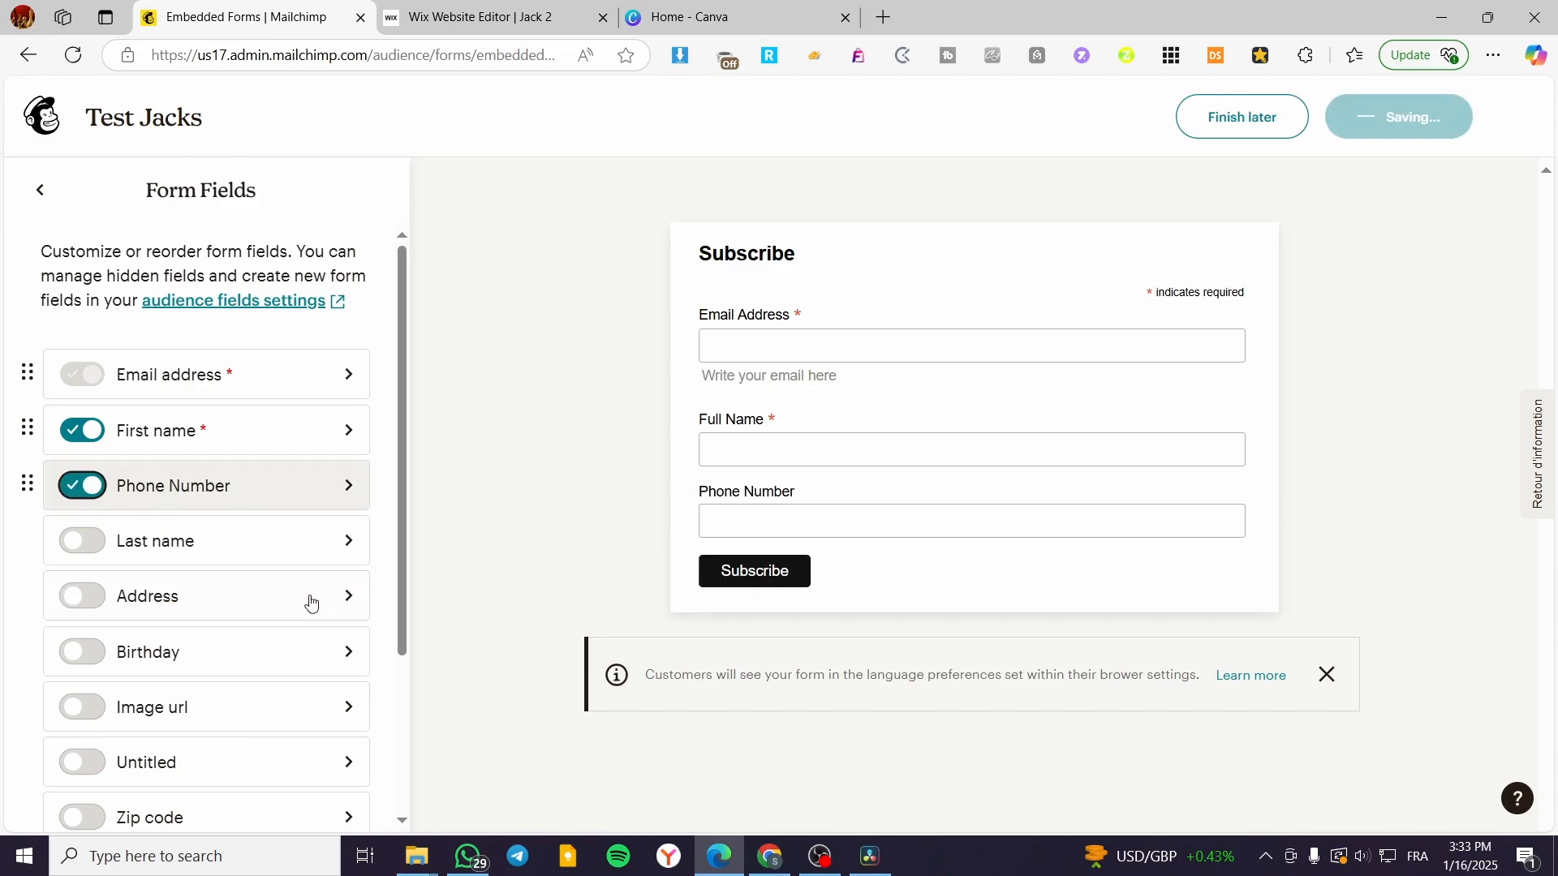
left_click(271, 601)
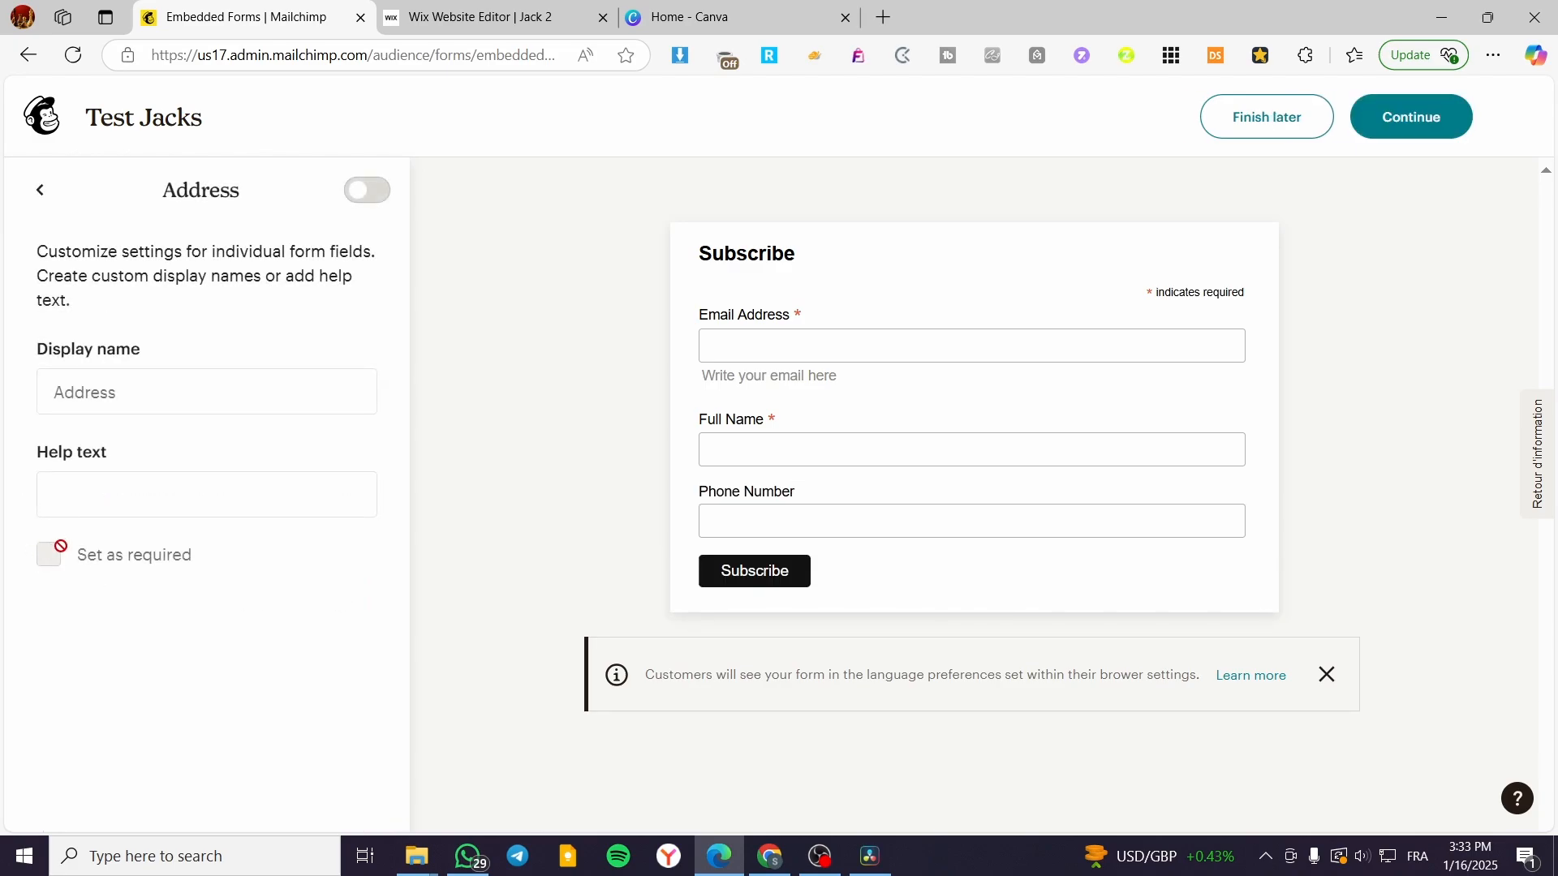
left_click(40, 189)
left_click(340, 488)
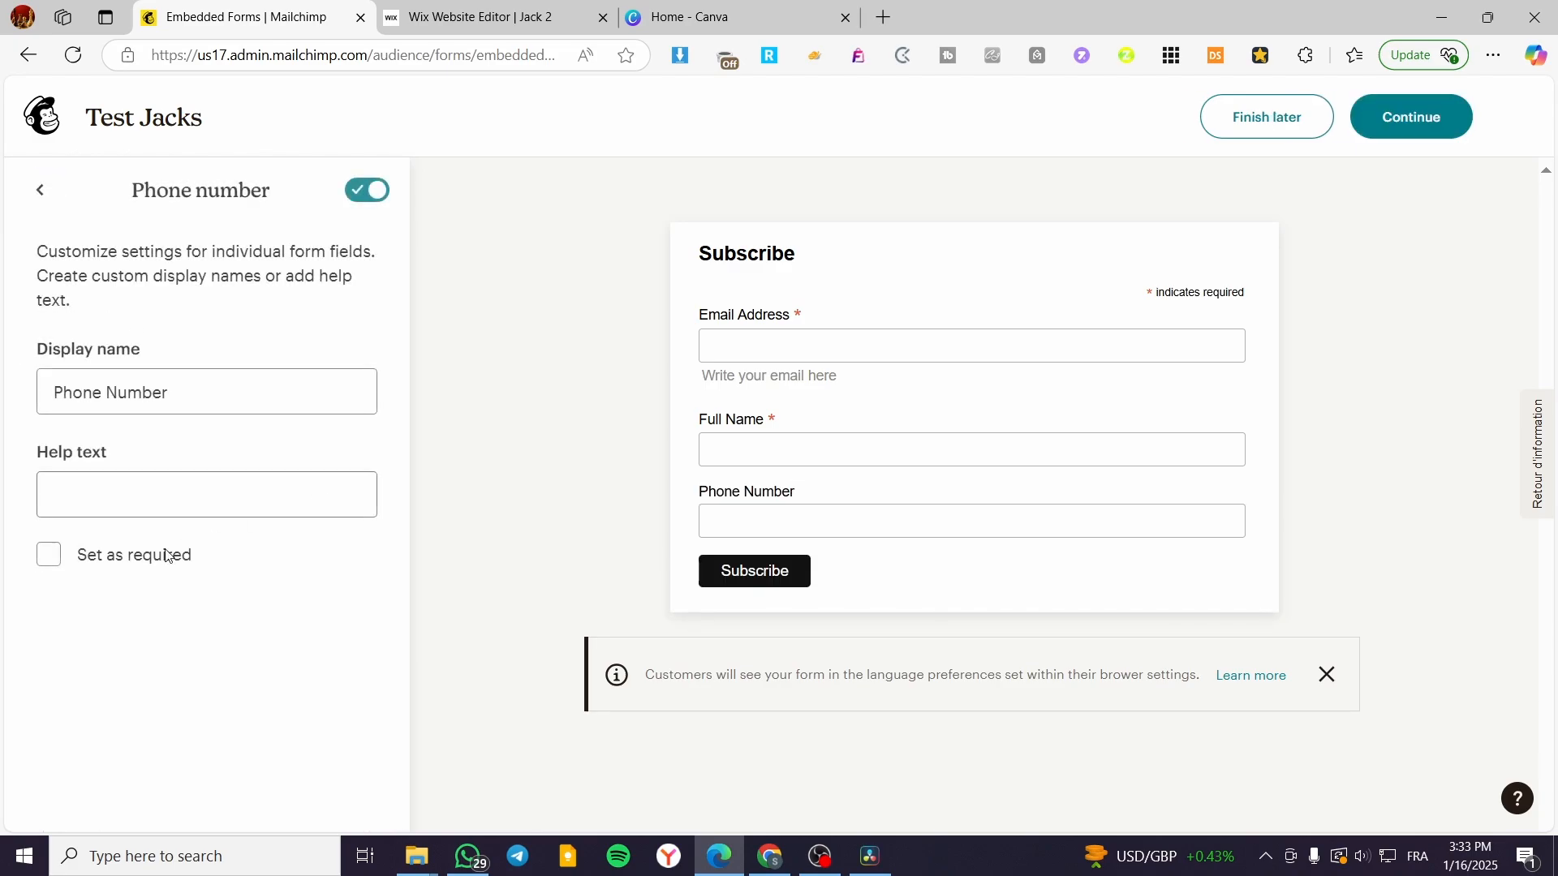
left_click(45, 557)
Step: Finish the Test Jacks form and copy its embed code
left_click(40, 190)
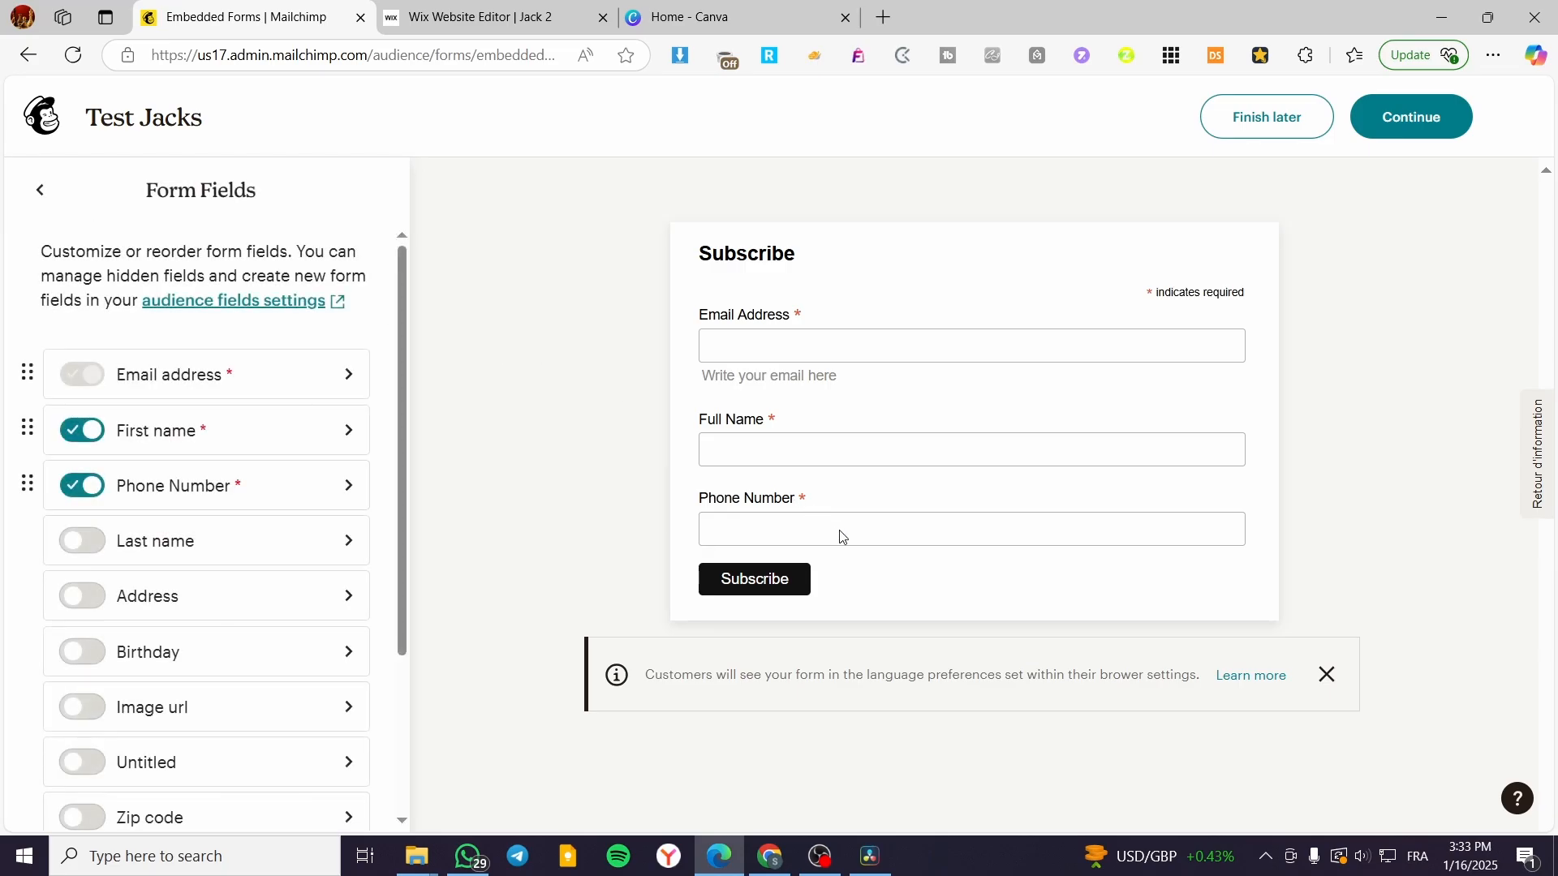
left_click(1402, 127)
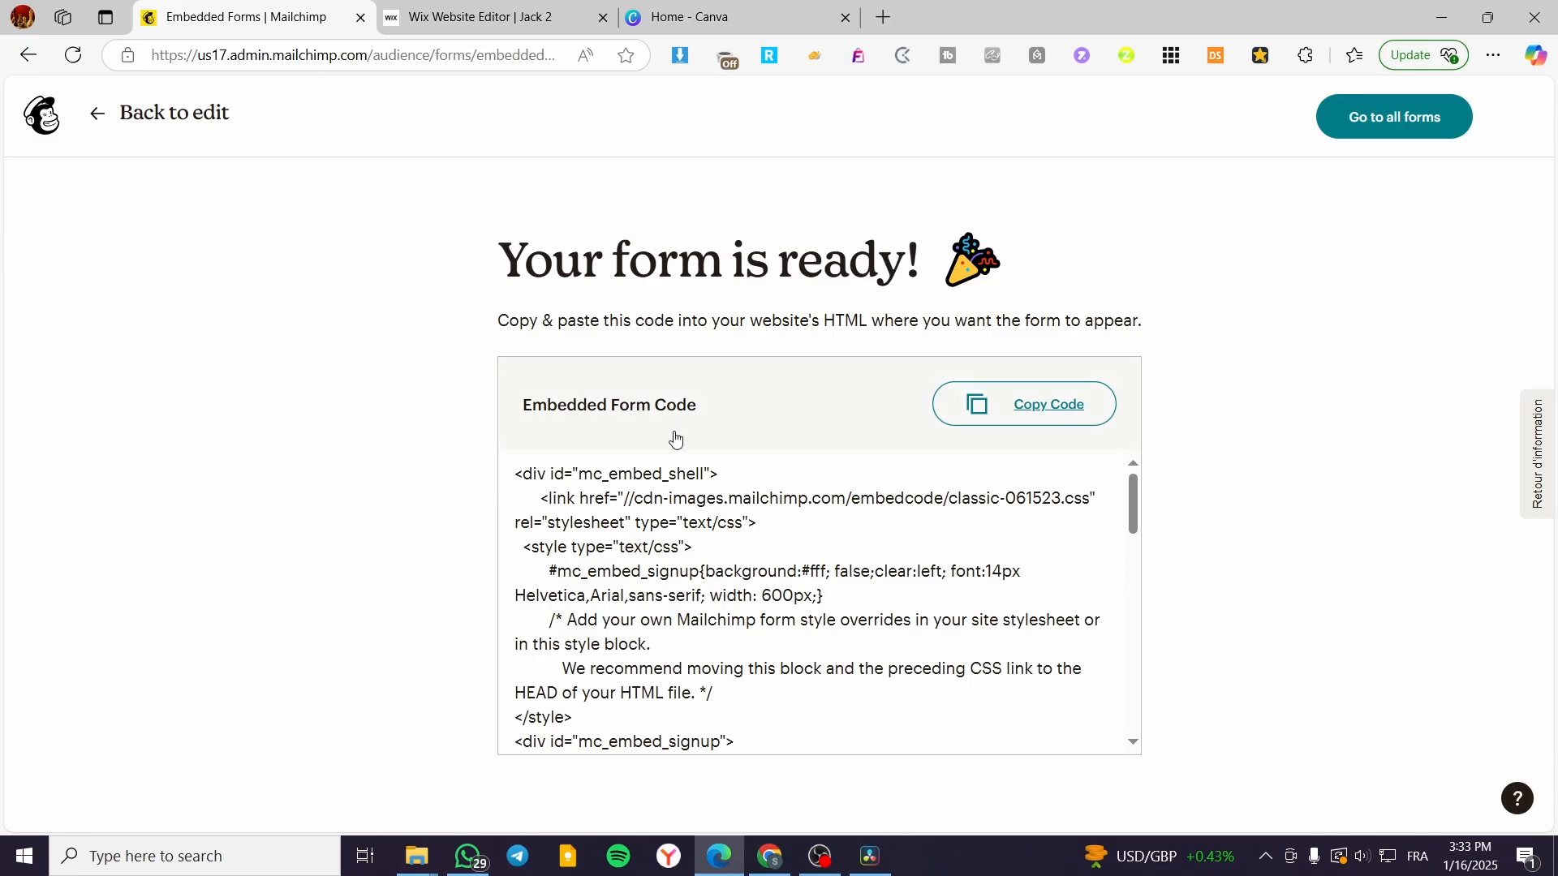
left_click(969, 404)
Step: In Wix, glance at Add Section and Pages & Menu, then open the Add Elements panel
left_click(461, 18)
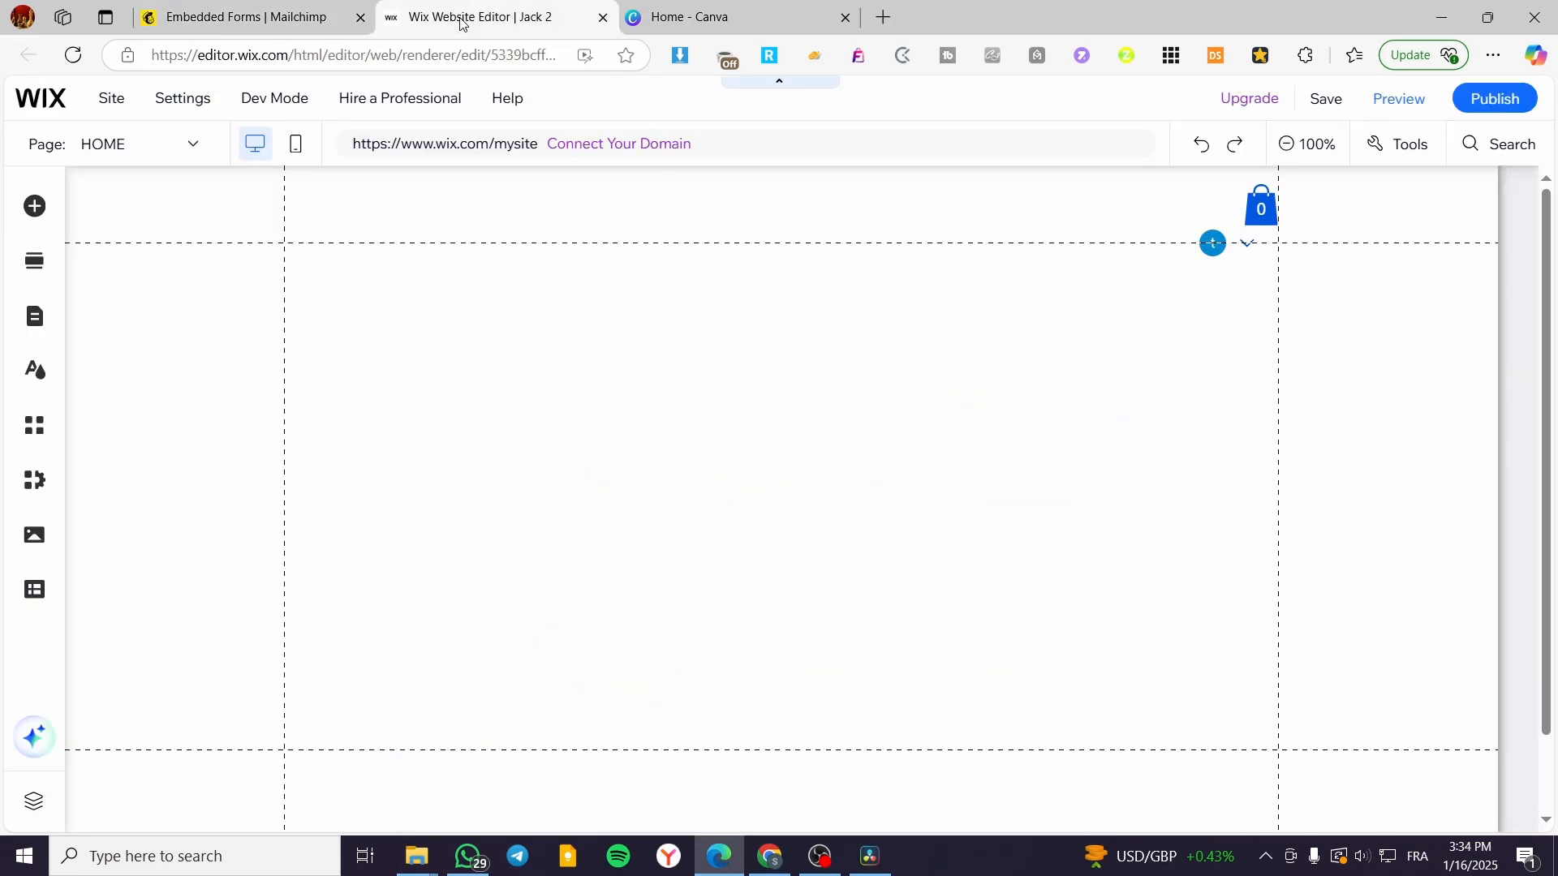
scroll(1130, 405, "down", 1)
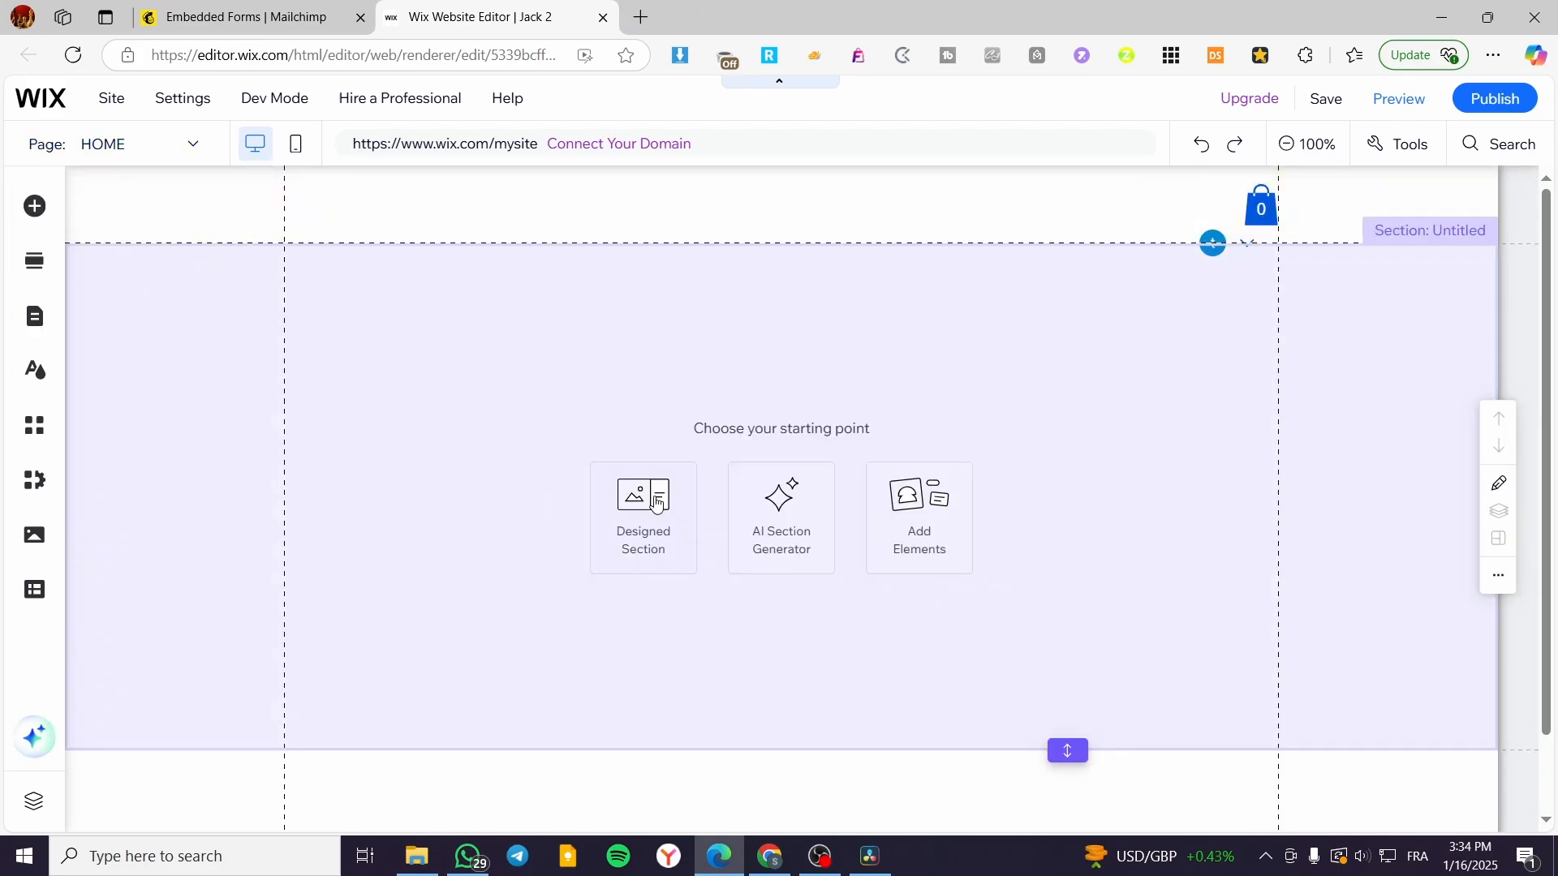
left_click(656, 503)
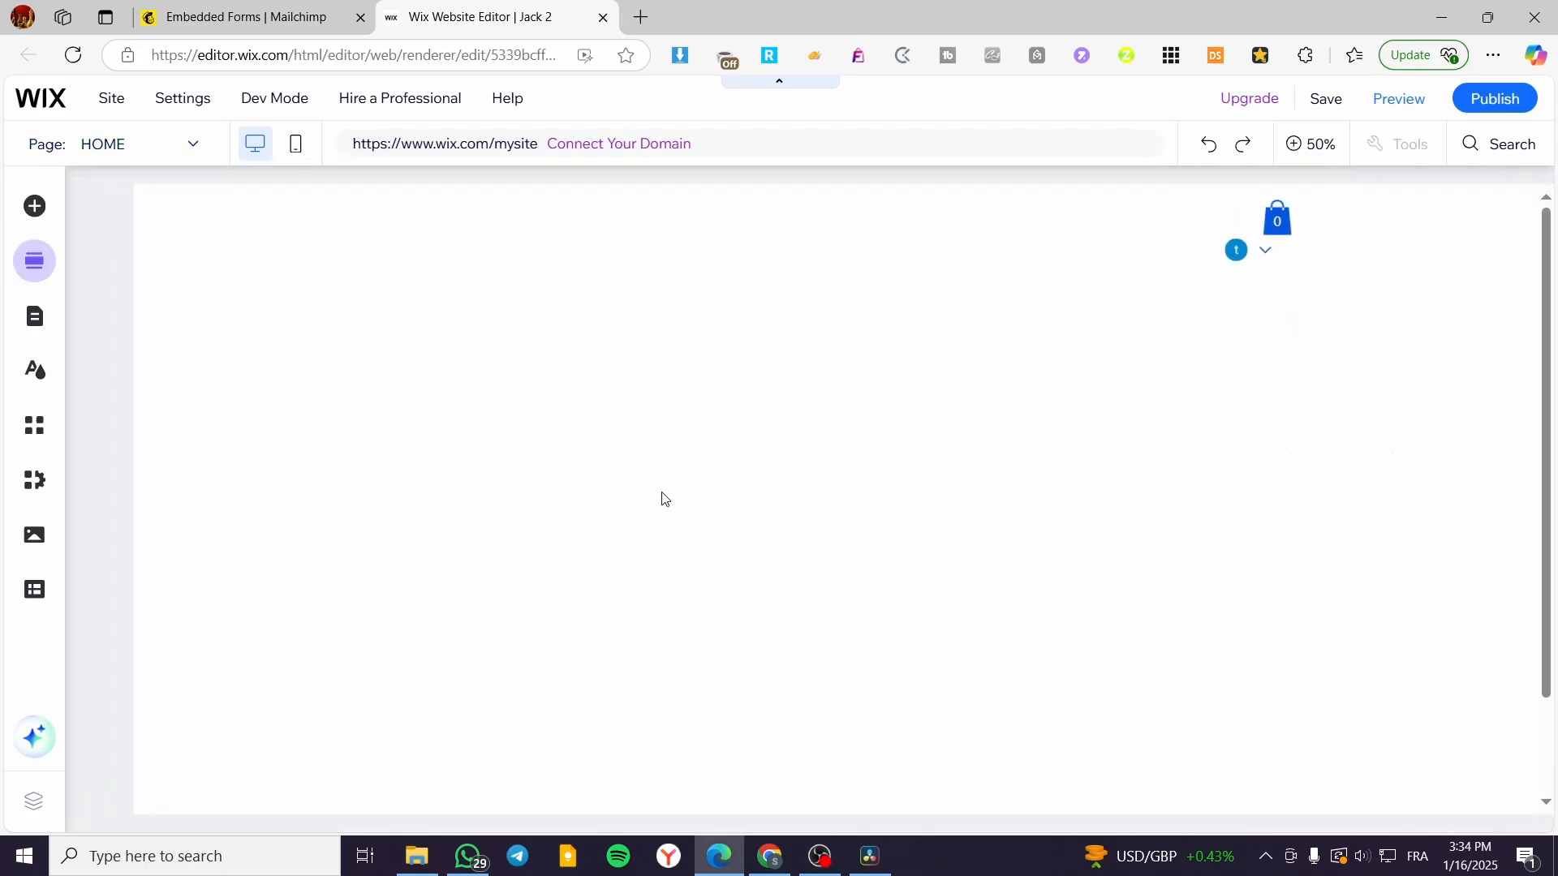
left_click(559, 201)
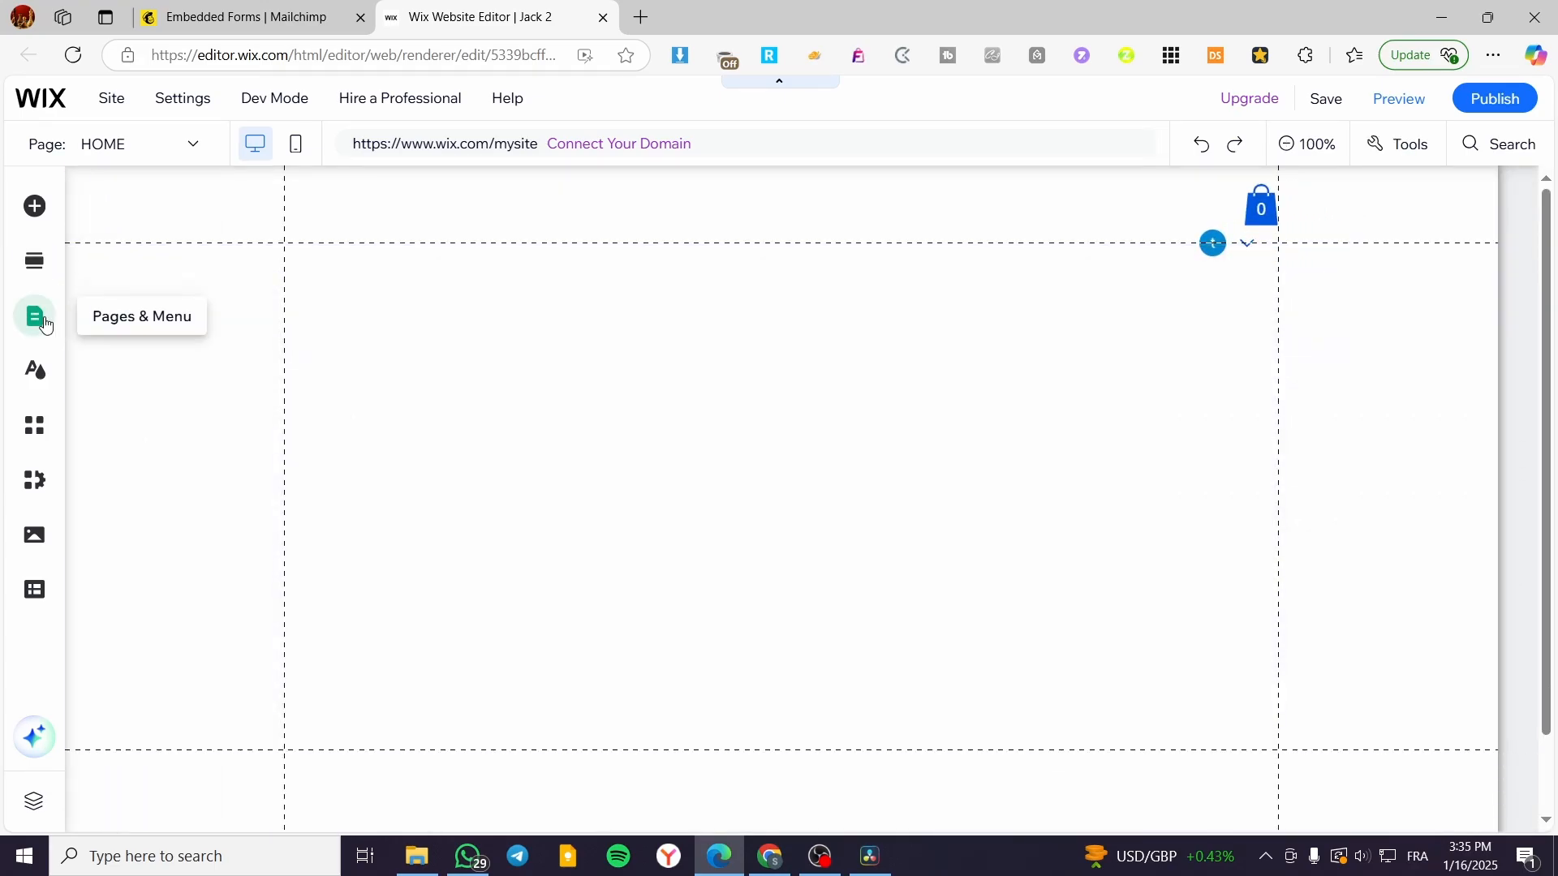
left_click(36, 318)
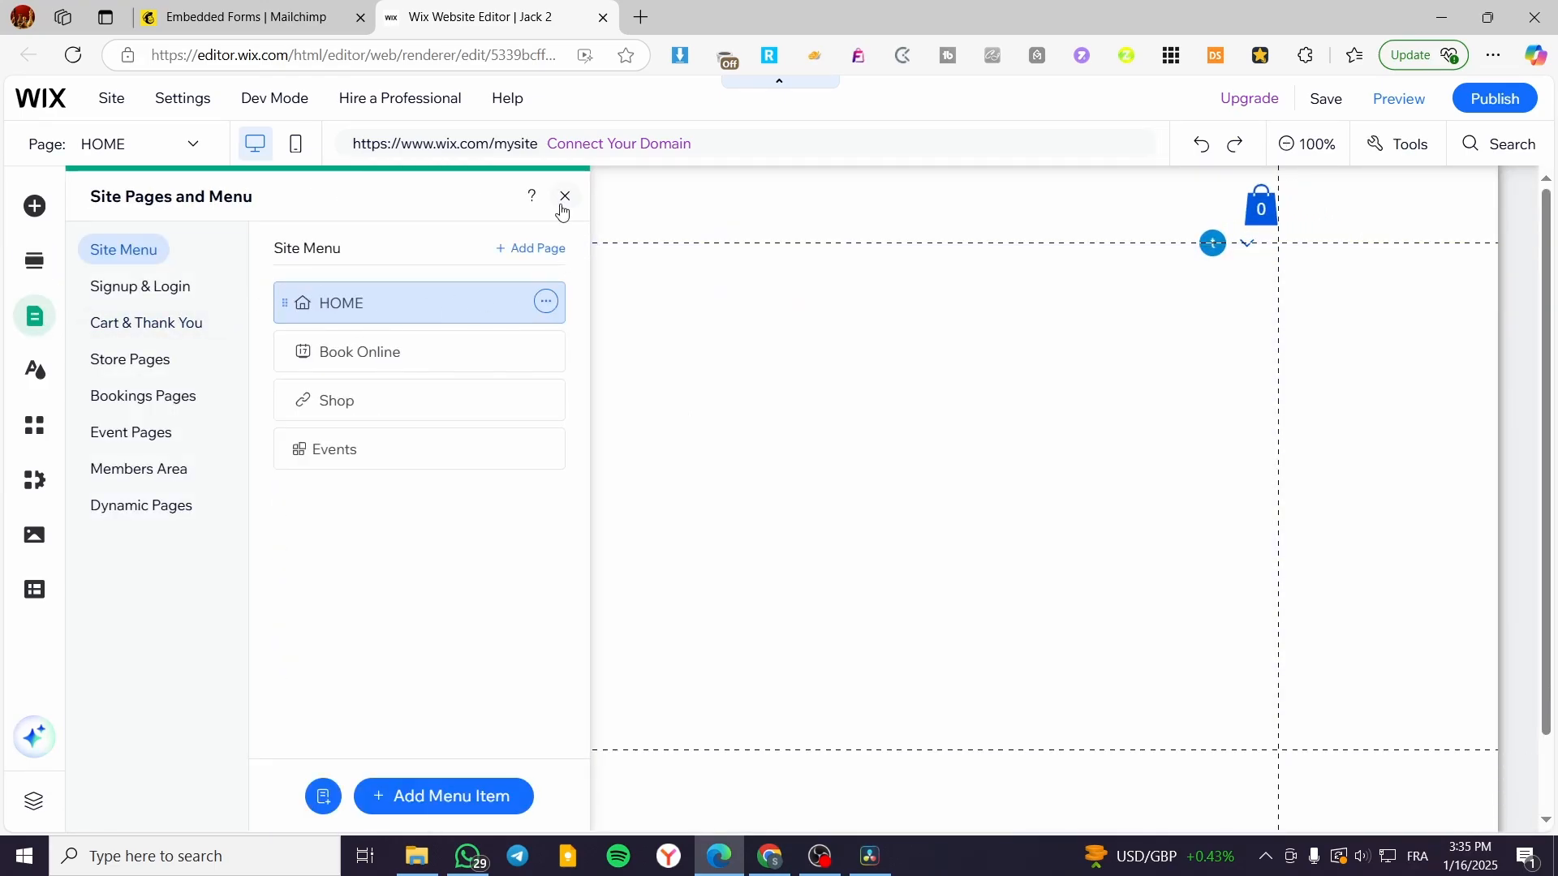
left_click(560, 206)
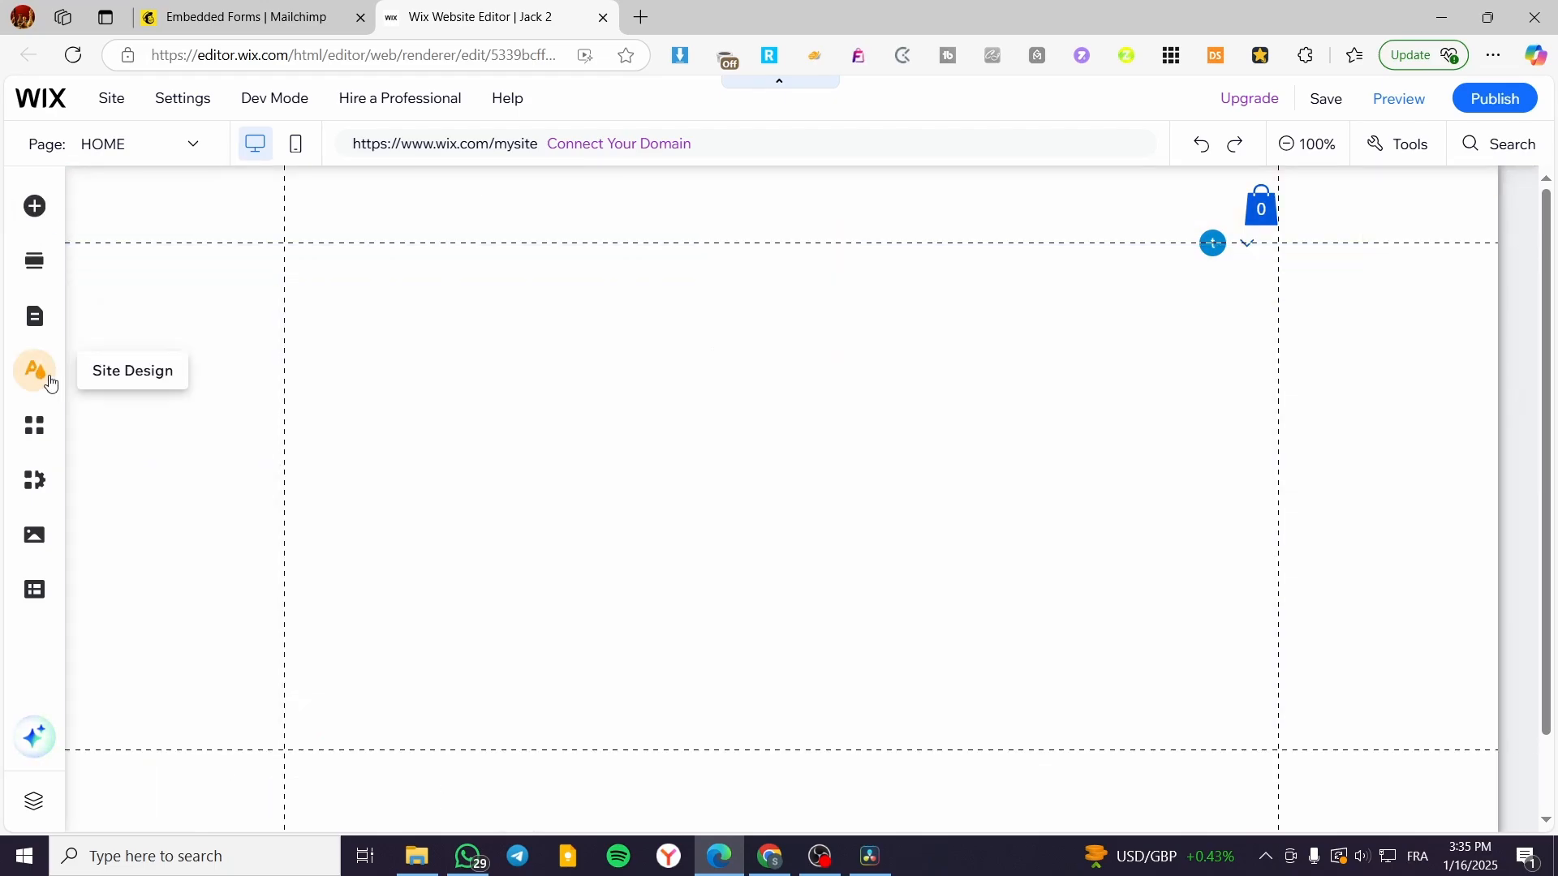
left_click(34, 216)
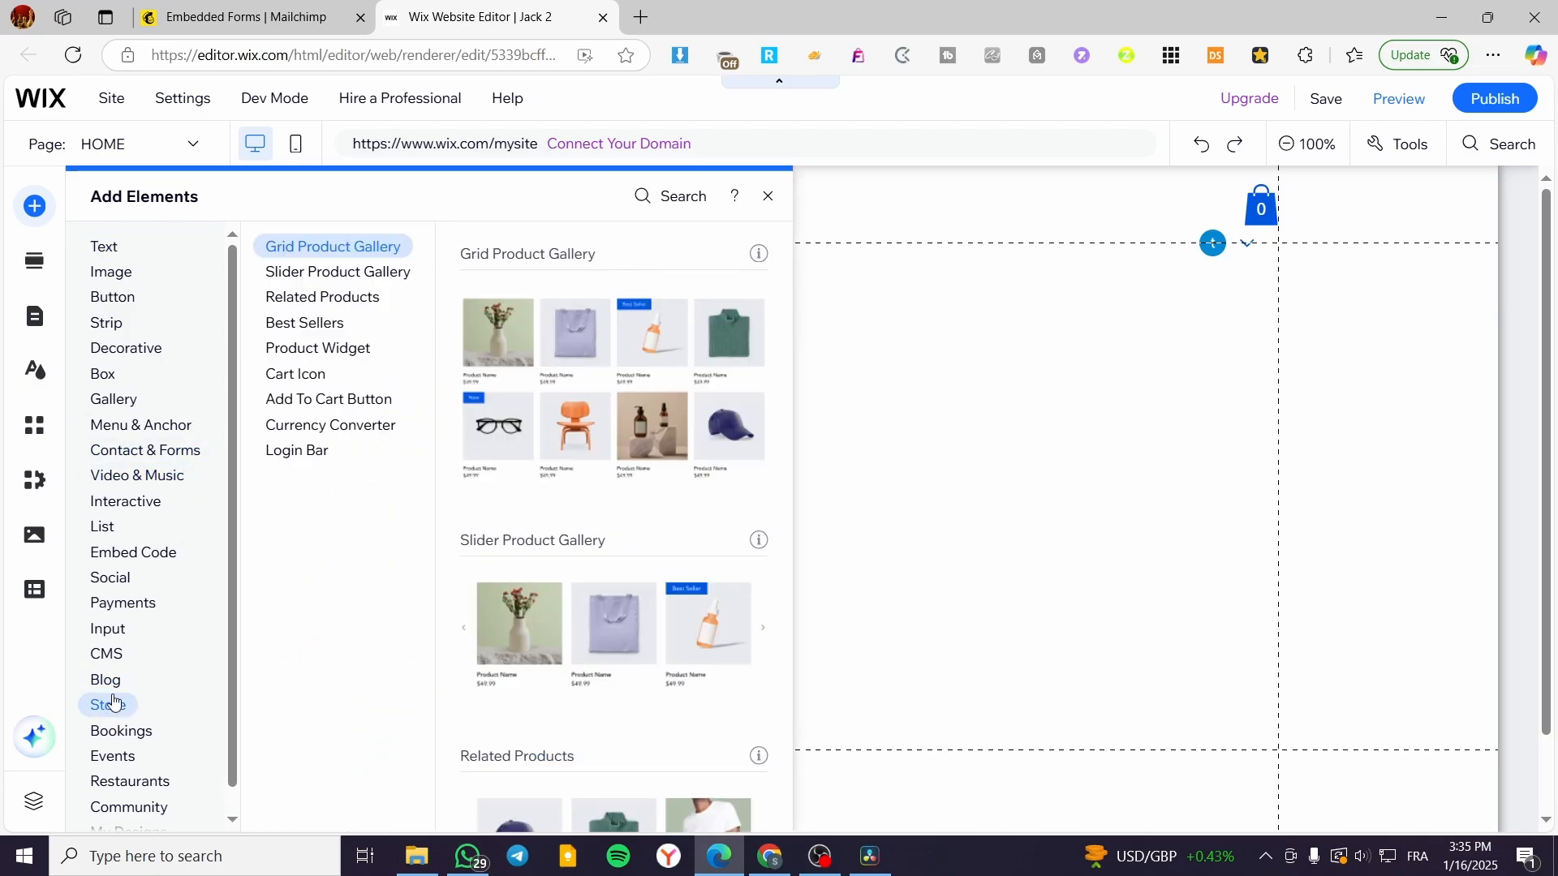
Step: Add an Embed HTML element and paste in the Mailchimp form code
left_click(123, 555)
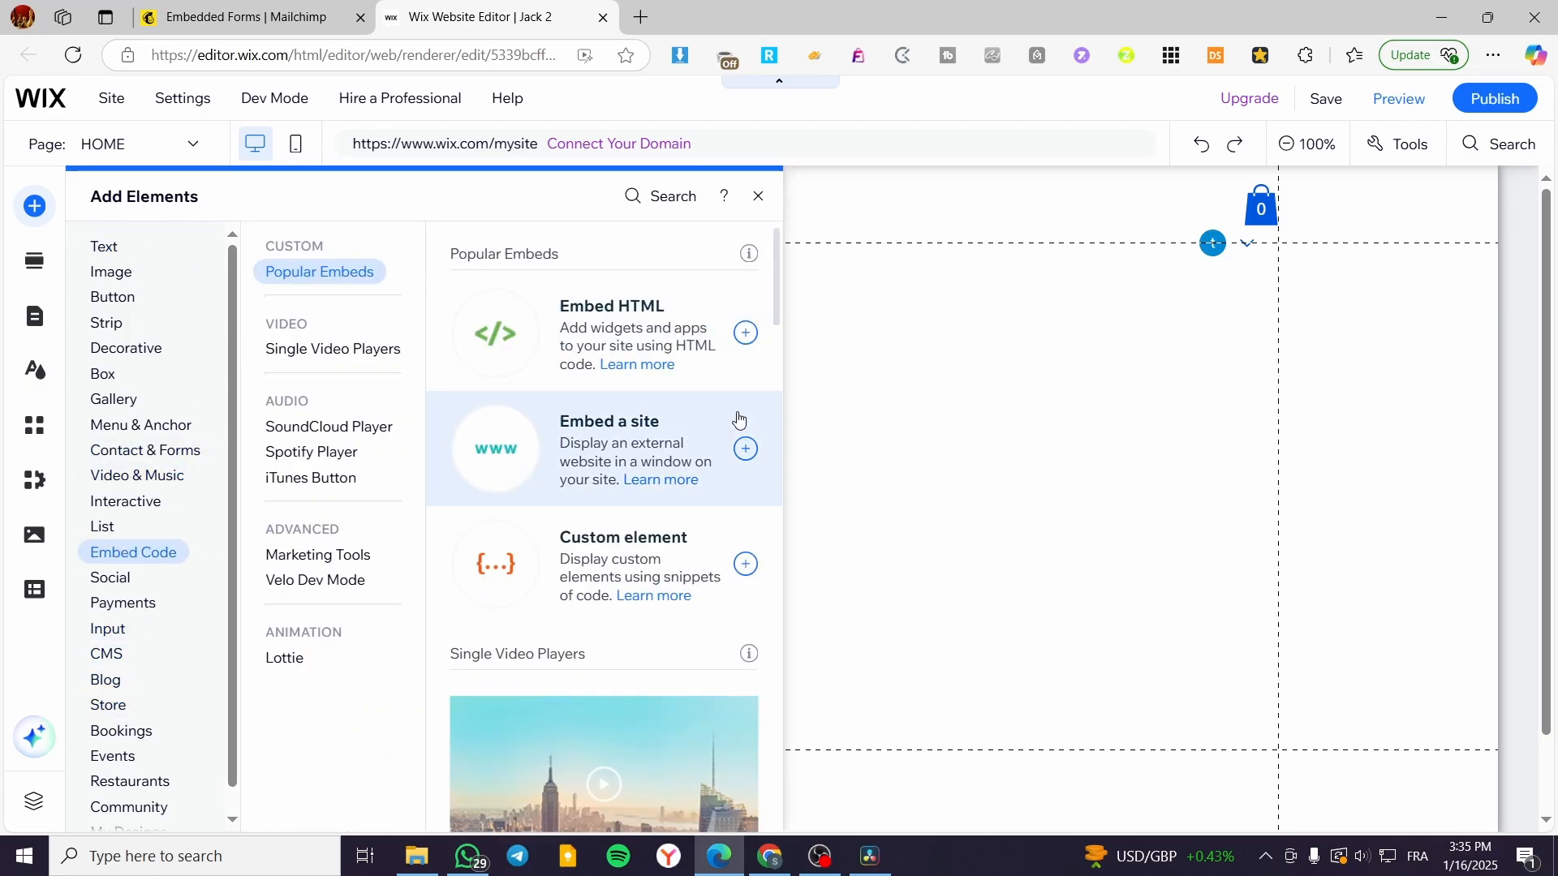
left_click(747, 333)
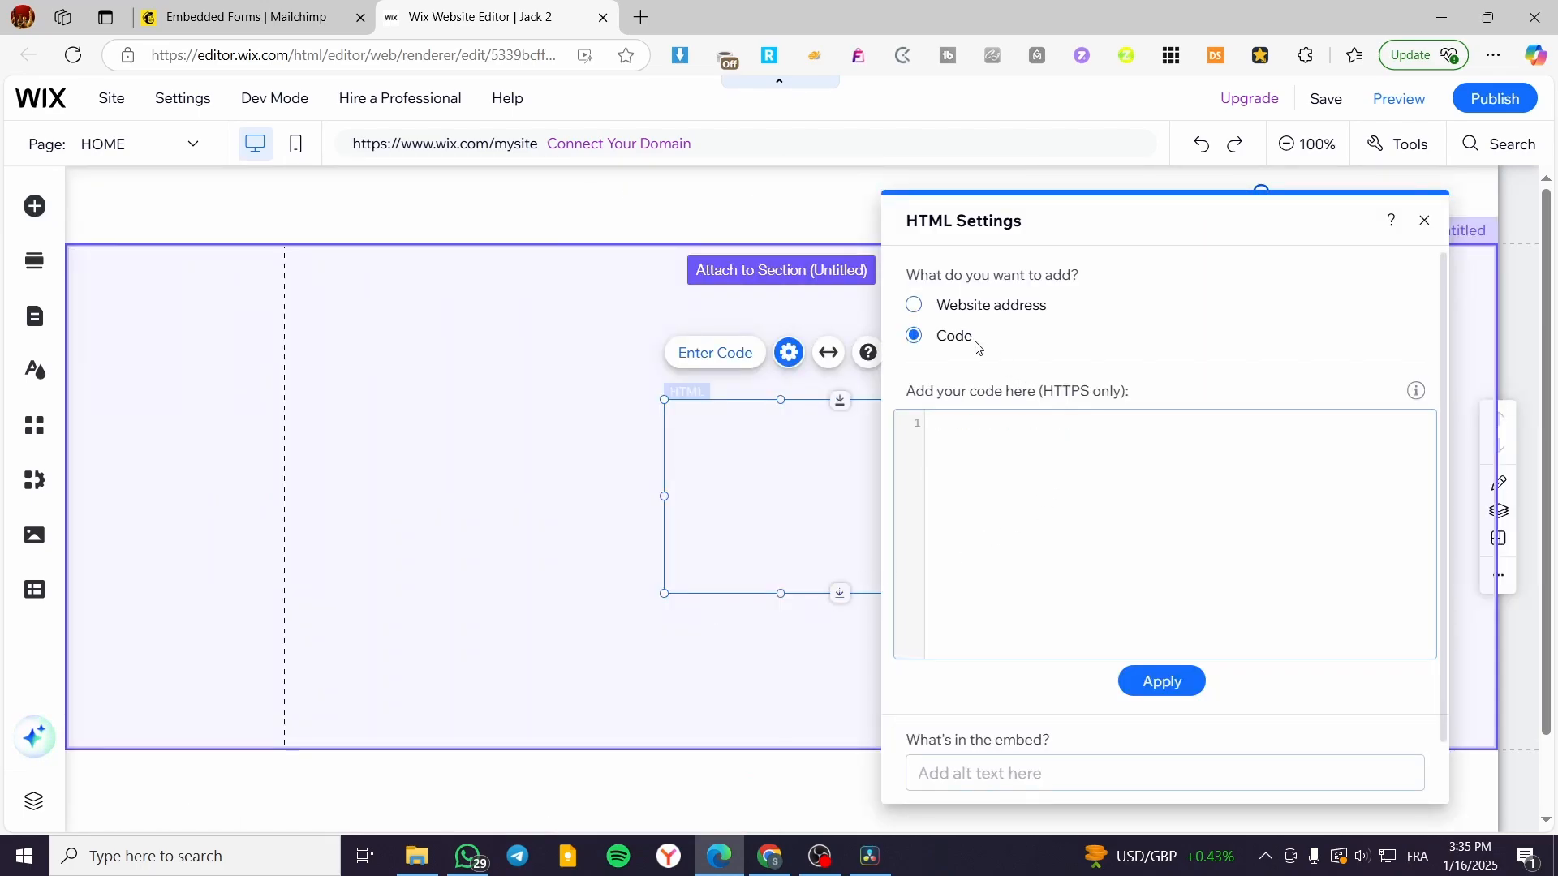
left_click(1048, 464)
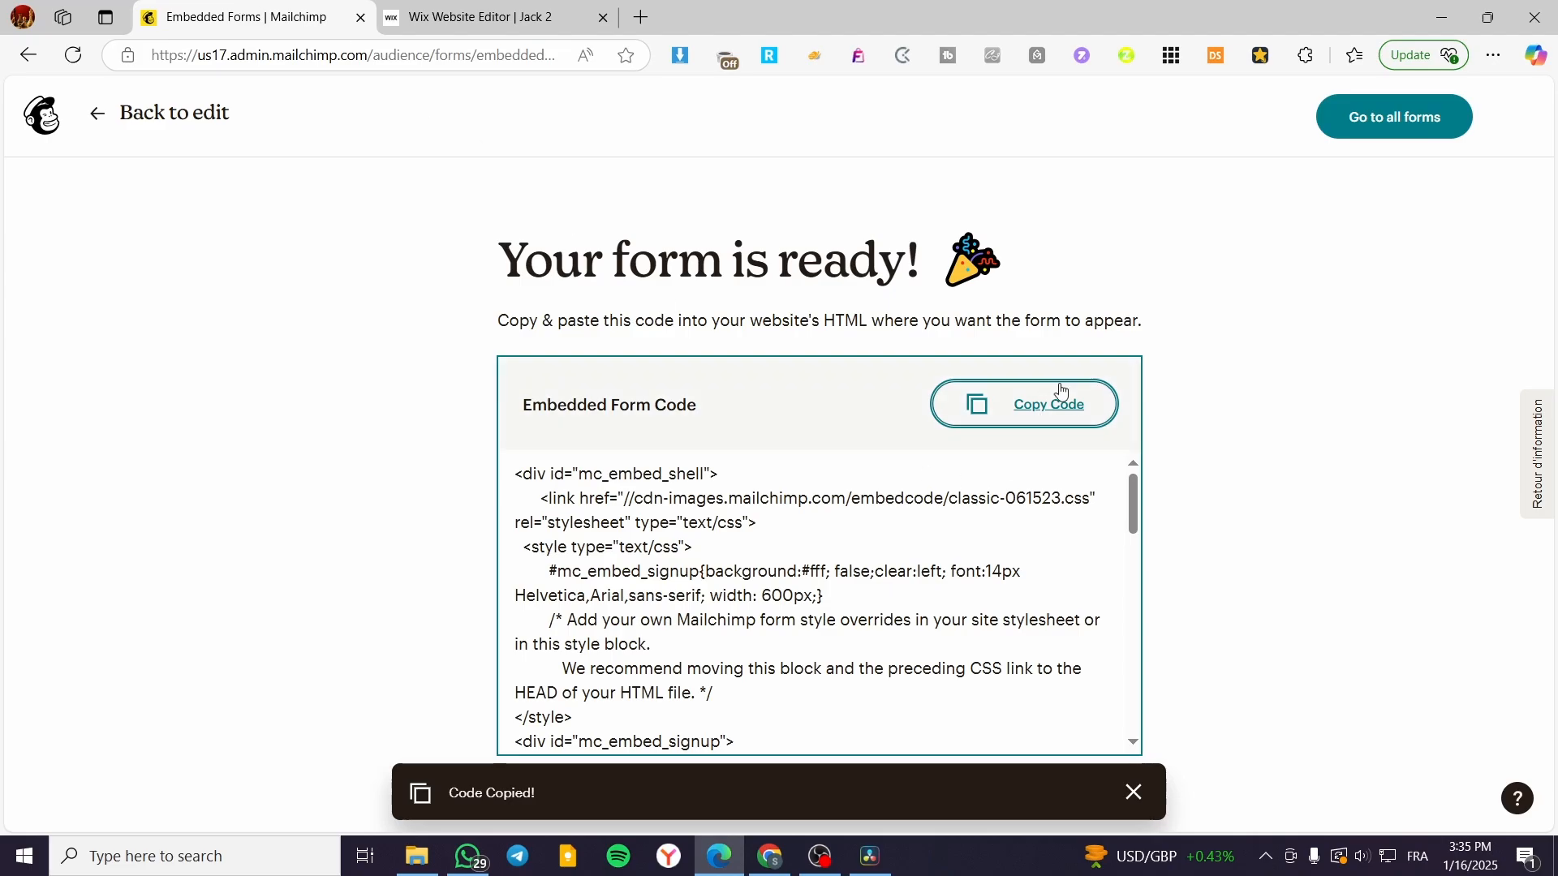
key("ctrl+Tab")
key("ctrl+v")
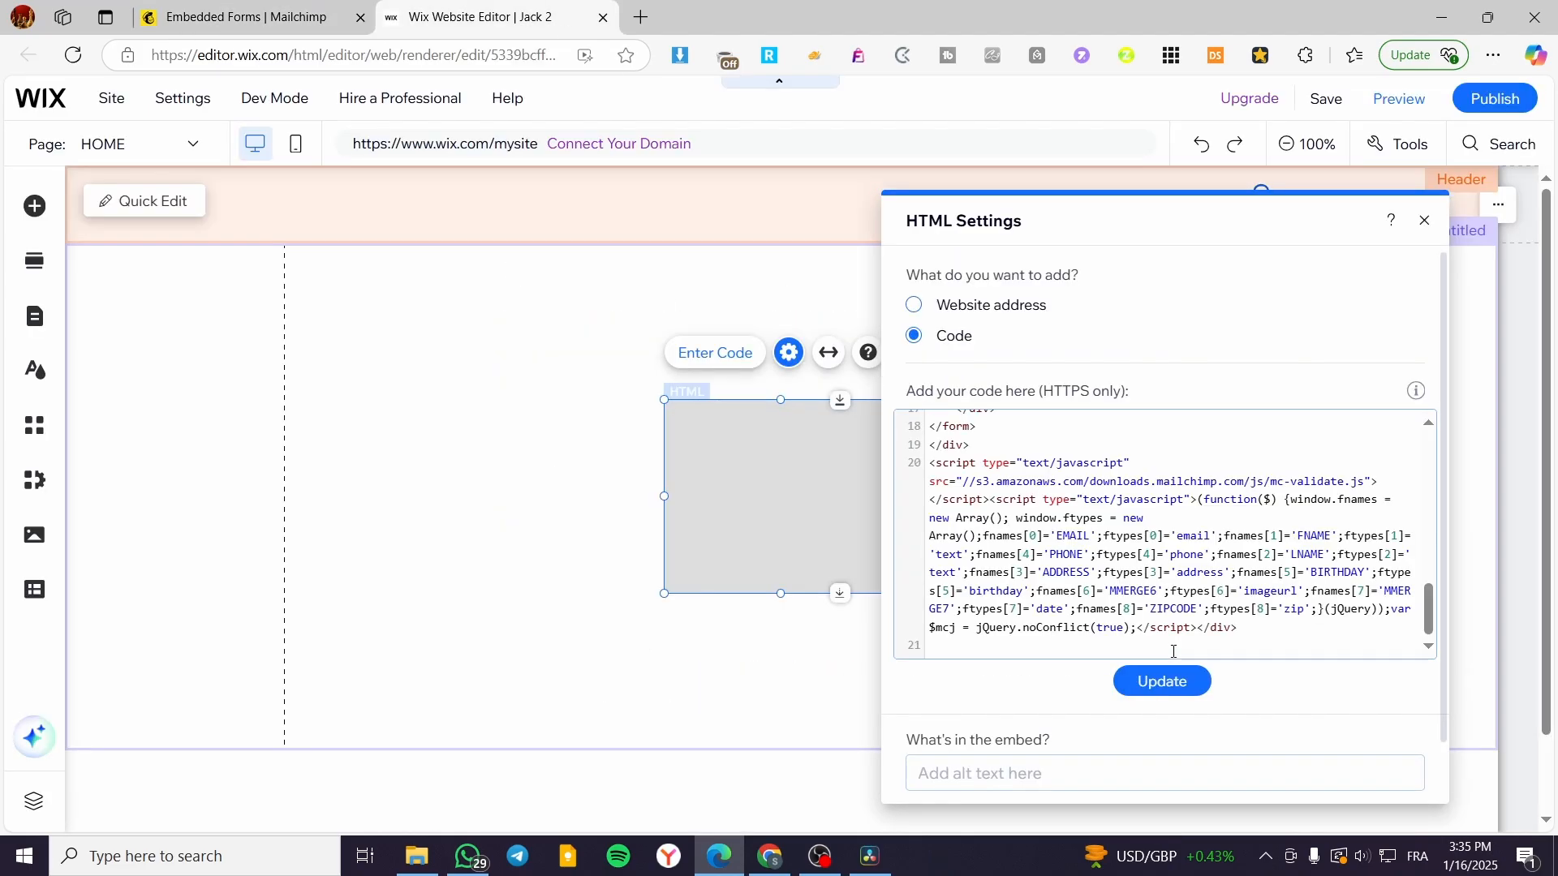
left_click(1168, 682)
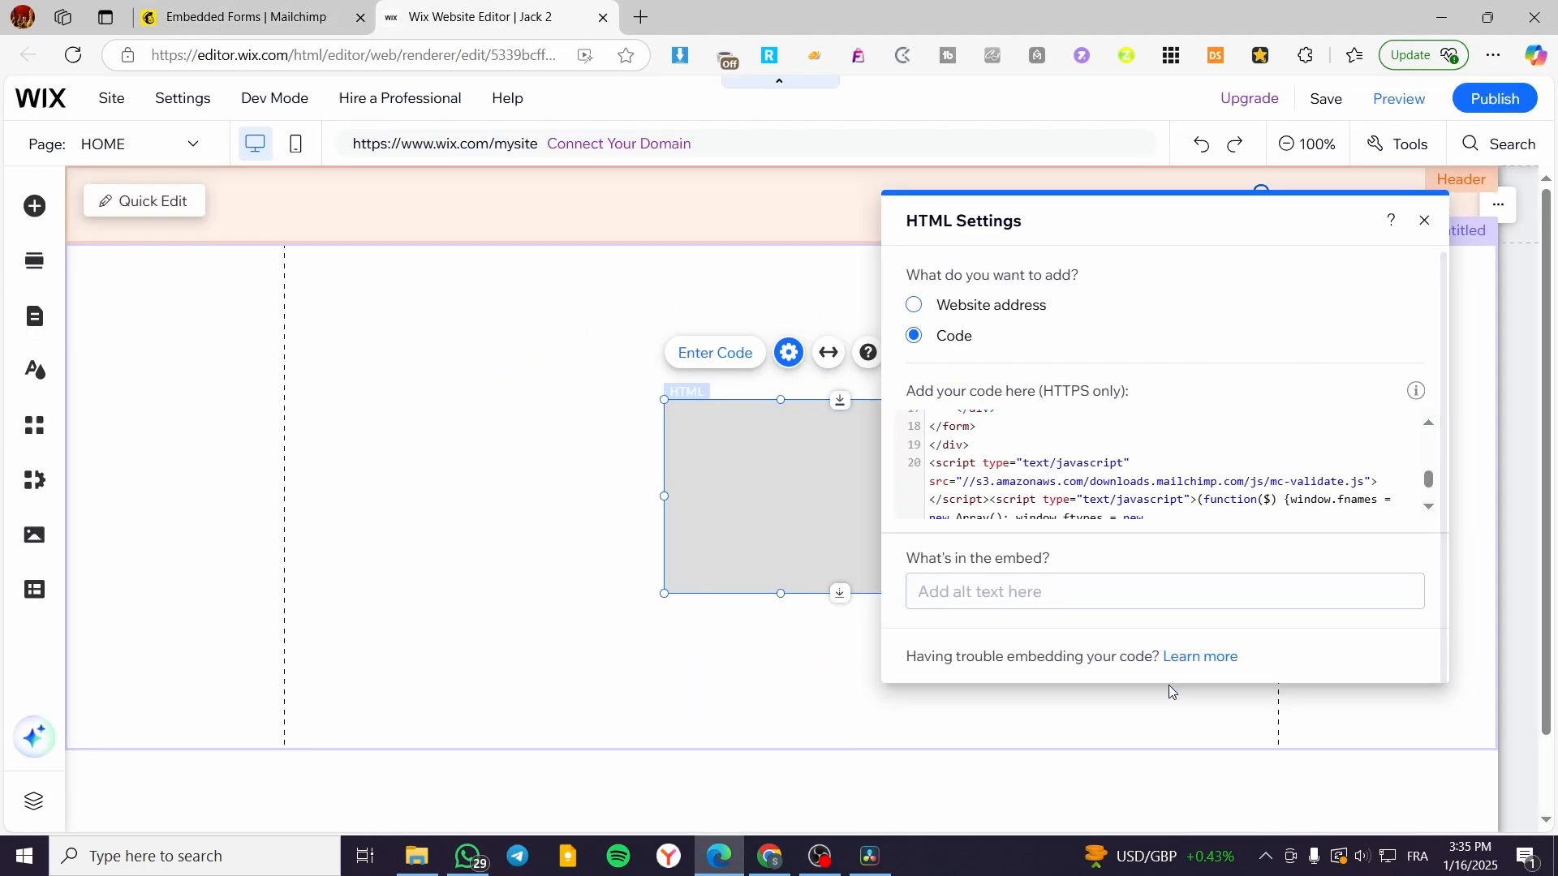
left_click(1425, 221)
Step: Resize the form element to about 840 by 273, showing Subscribe, and position it in the section
left_click_drag(754, 440, 490, 344)
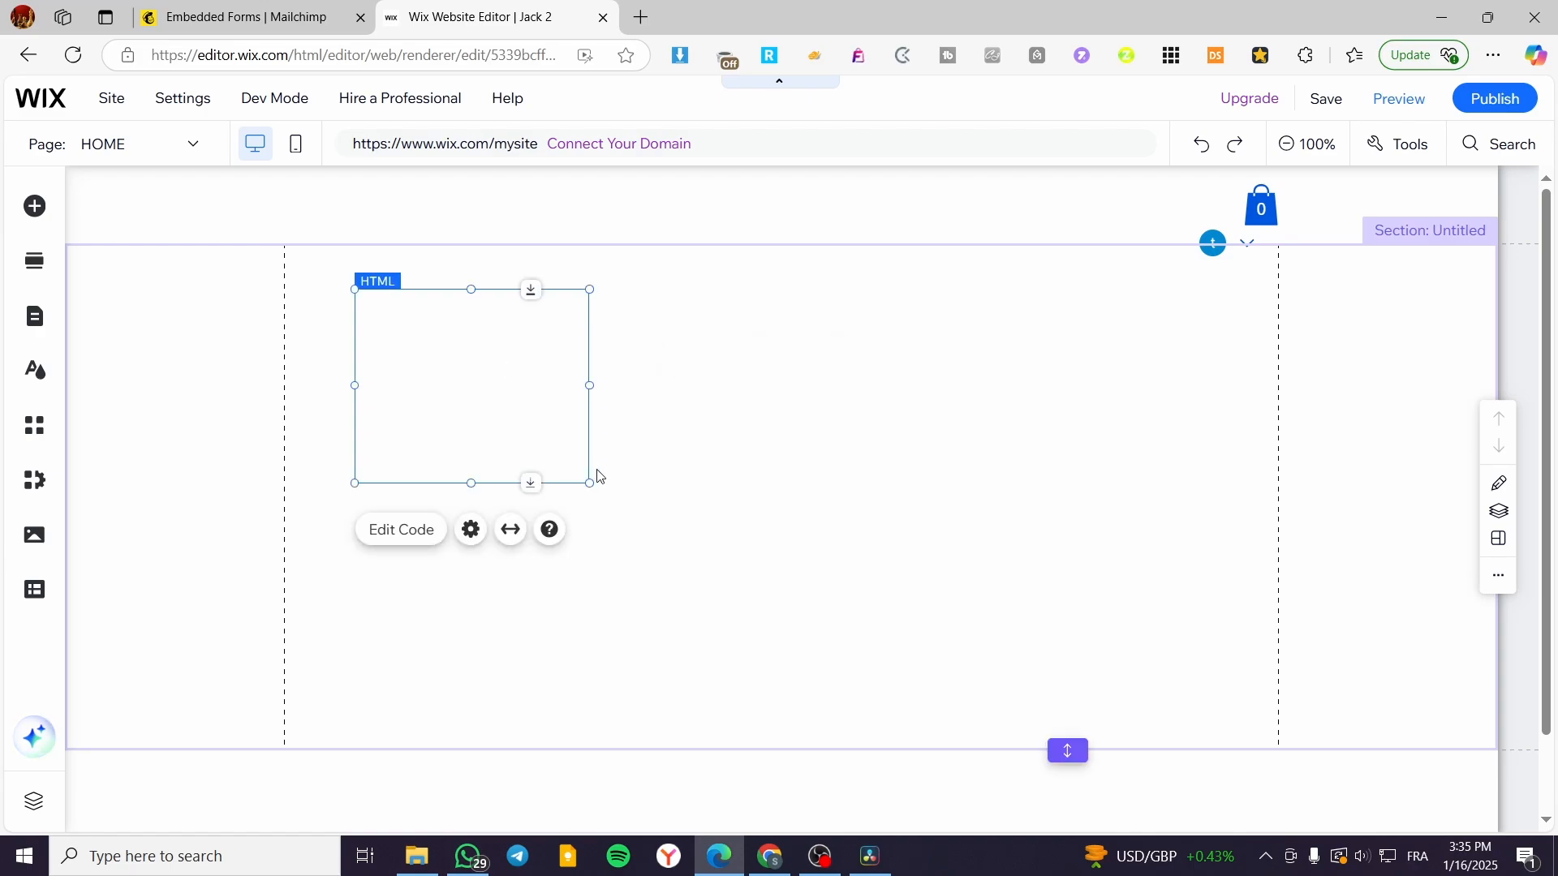
left_click_drag(589, 478, 1246, 619)
left_click_drag(800, 619, 799, 751)
left_click_drag(796, 319, 798, 245)
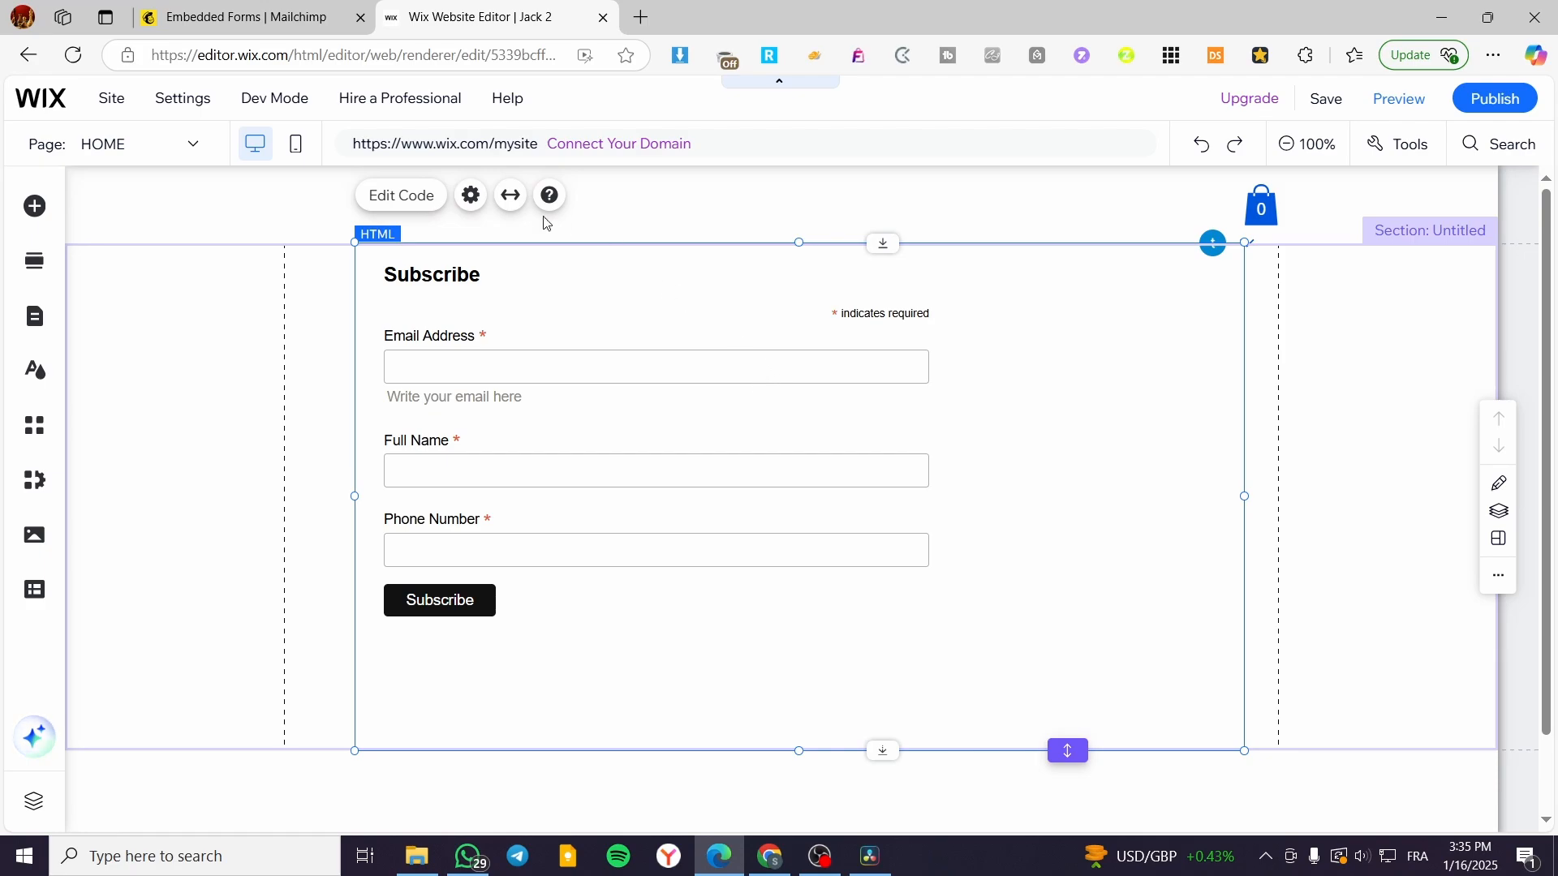
left_click_drag(1179, 390, 1189, 358)
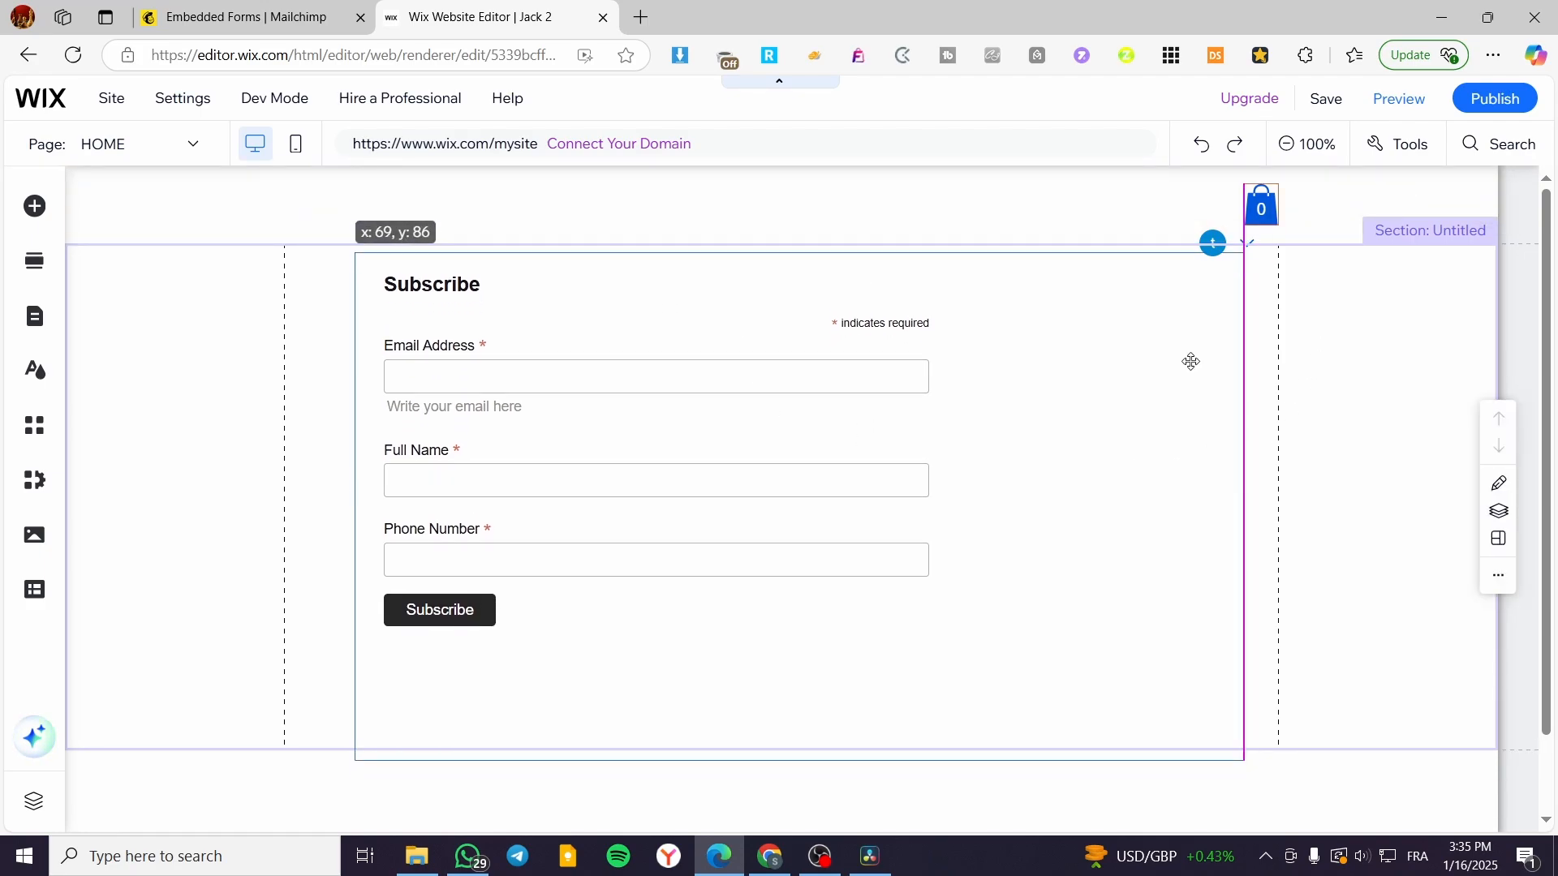
scroll(1268, 352, "down", 1)
scroll(1268, 351, "up", 1)
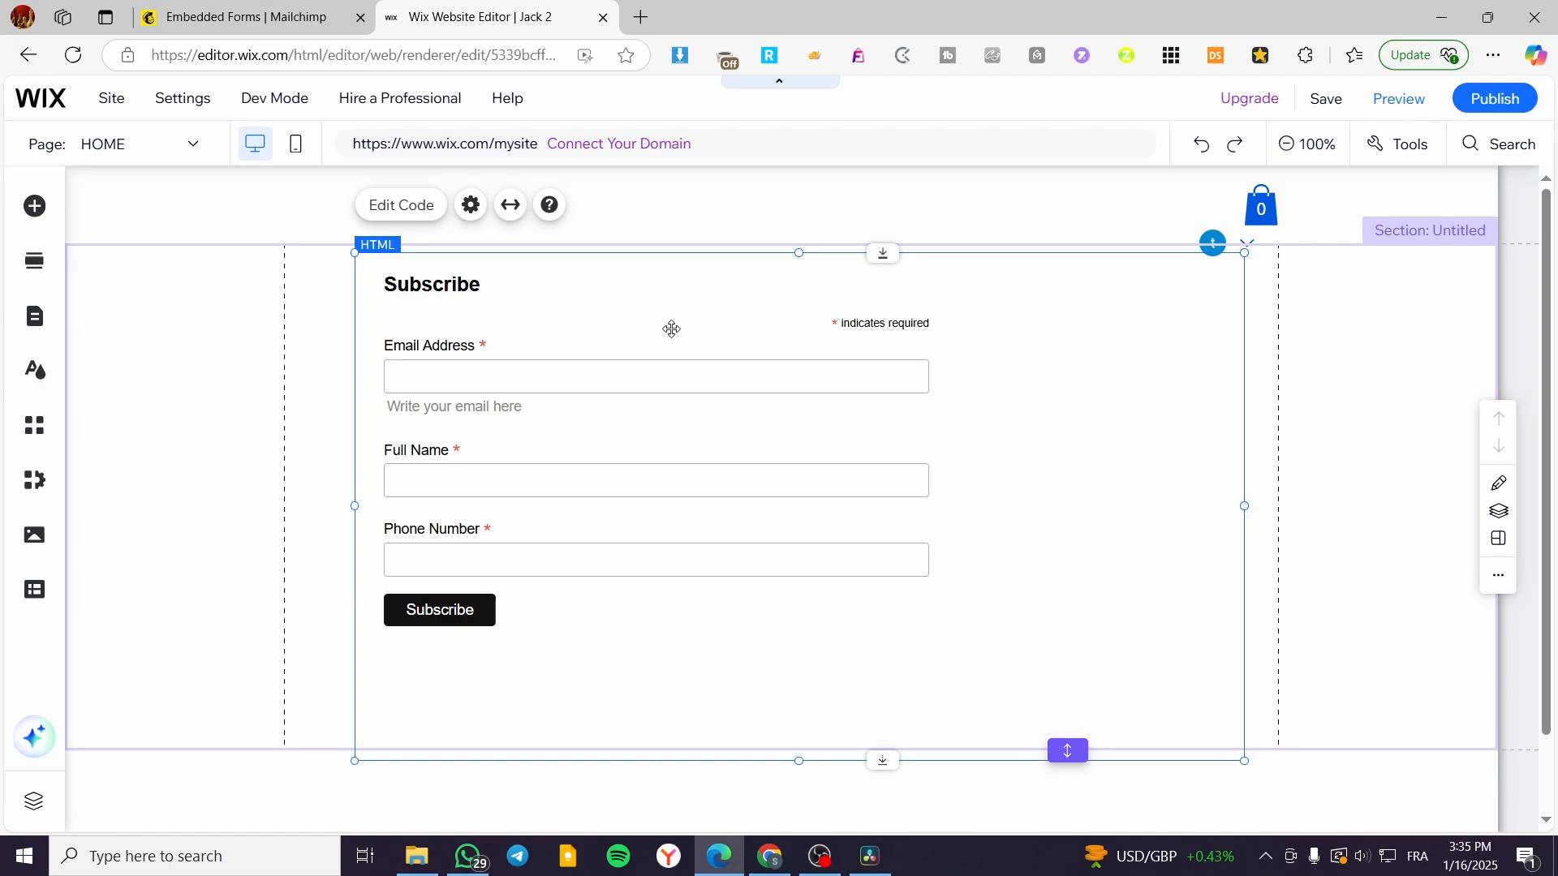
left_click_drag(620, 354, 713, 354)
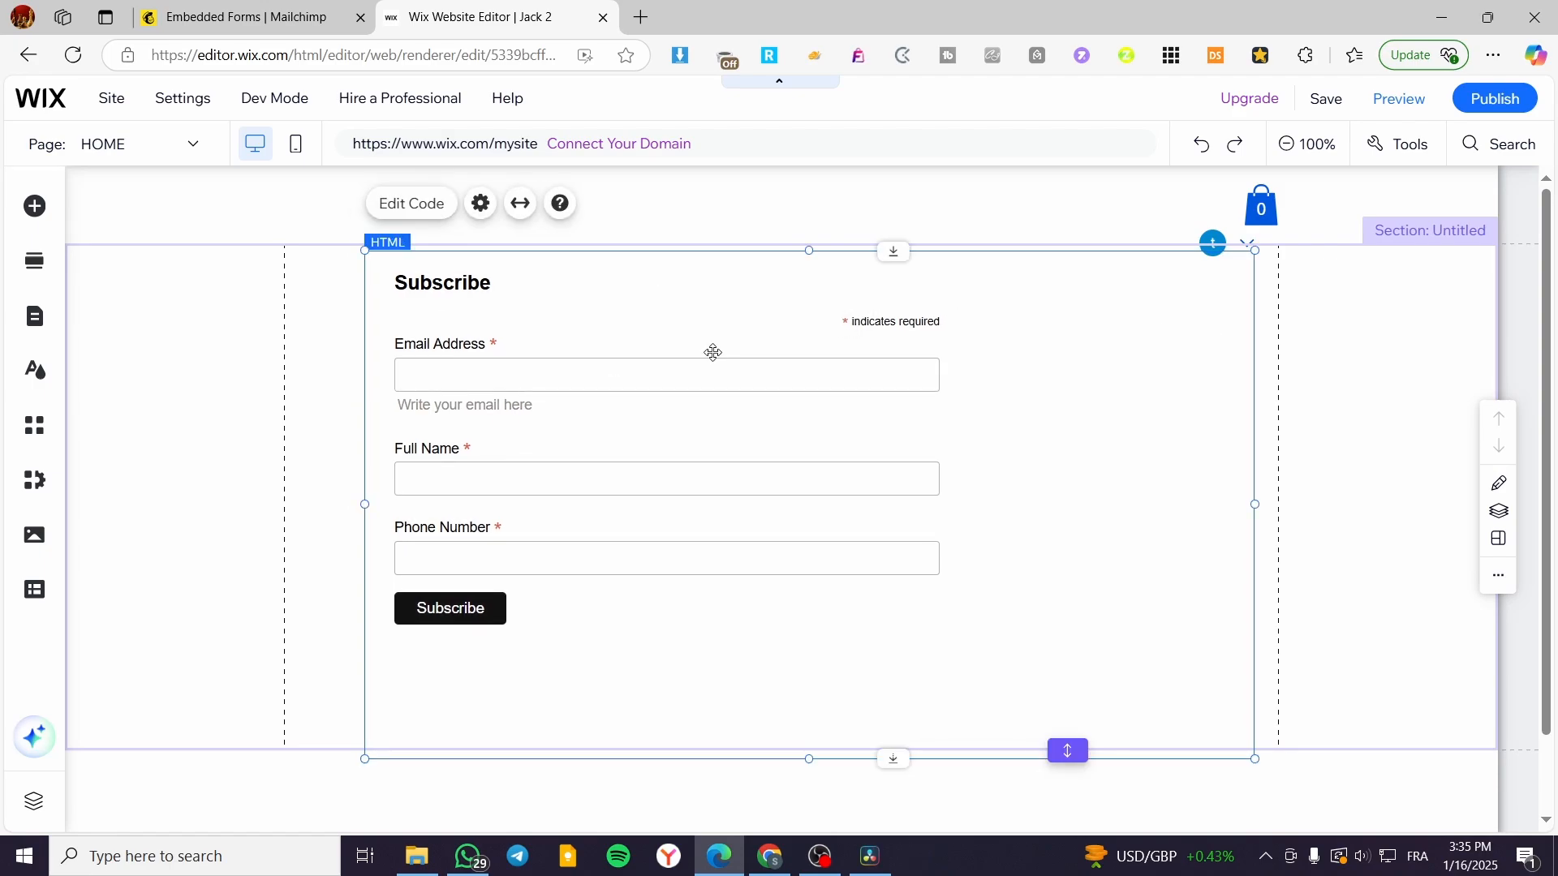
Step: From Forms, choose Create > Signup Form > Pop-up form, name it 'Test Jacks1' and begin
left_click(206, 4)
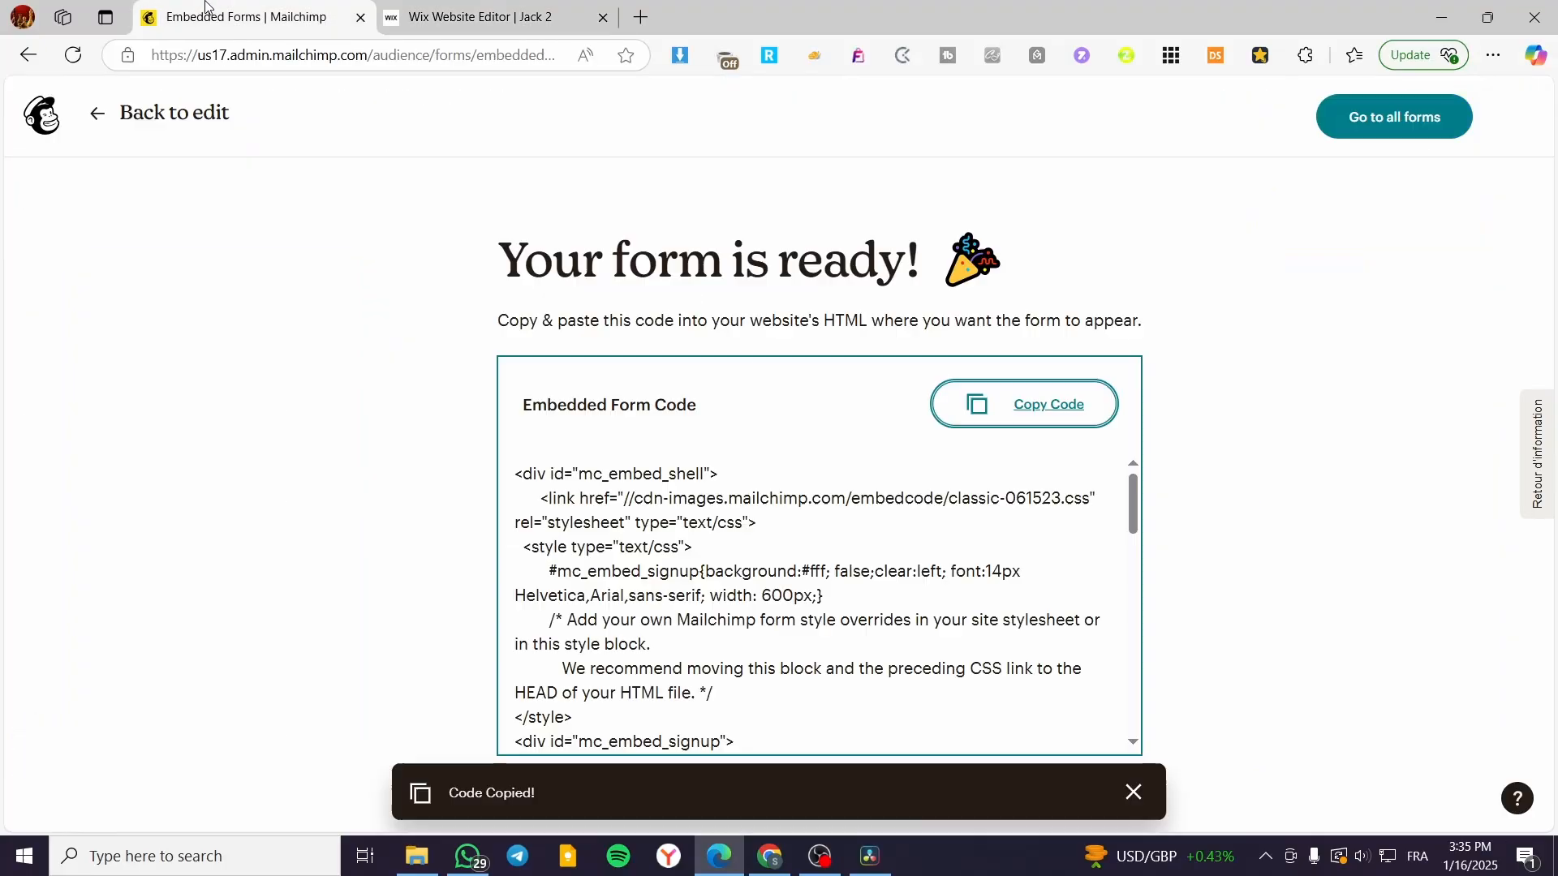
left_click(43, 122)
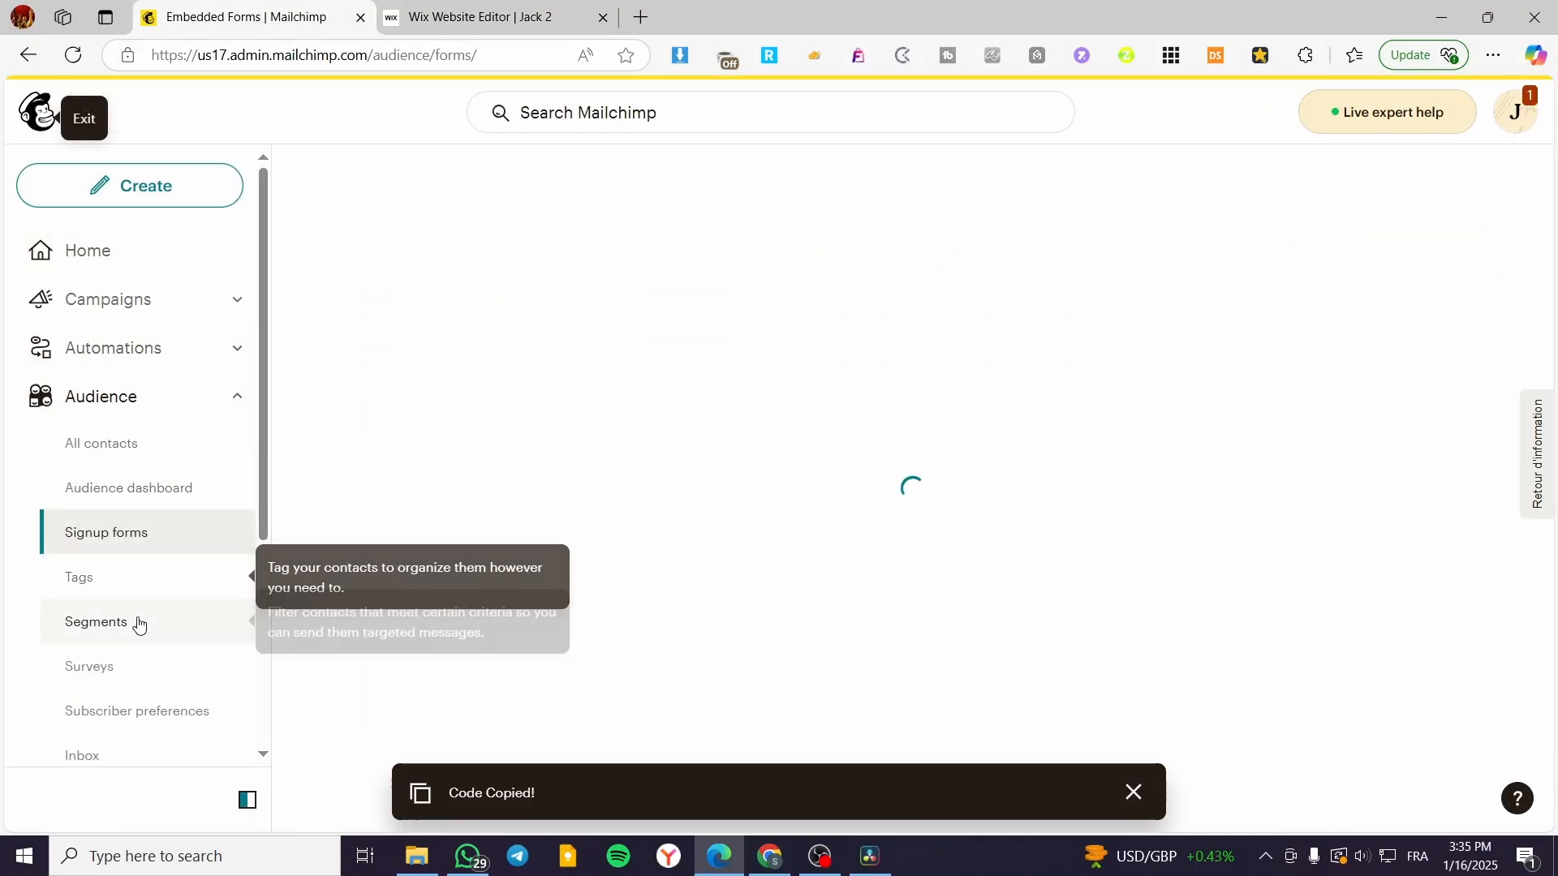
left_click(125, 186)
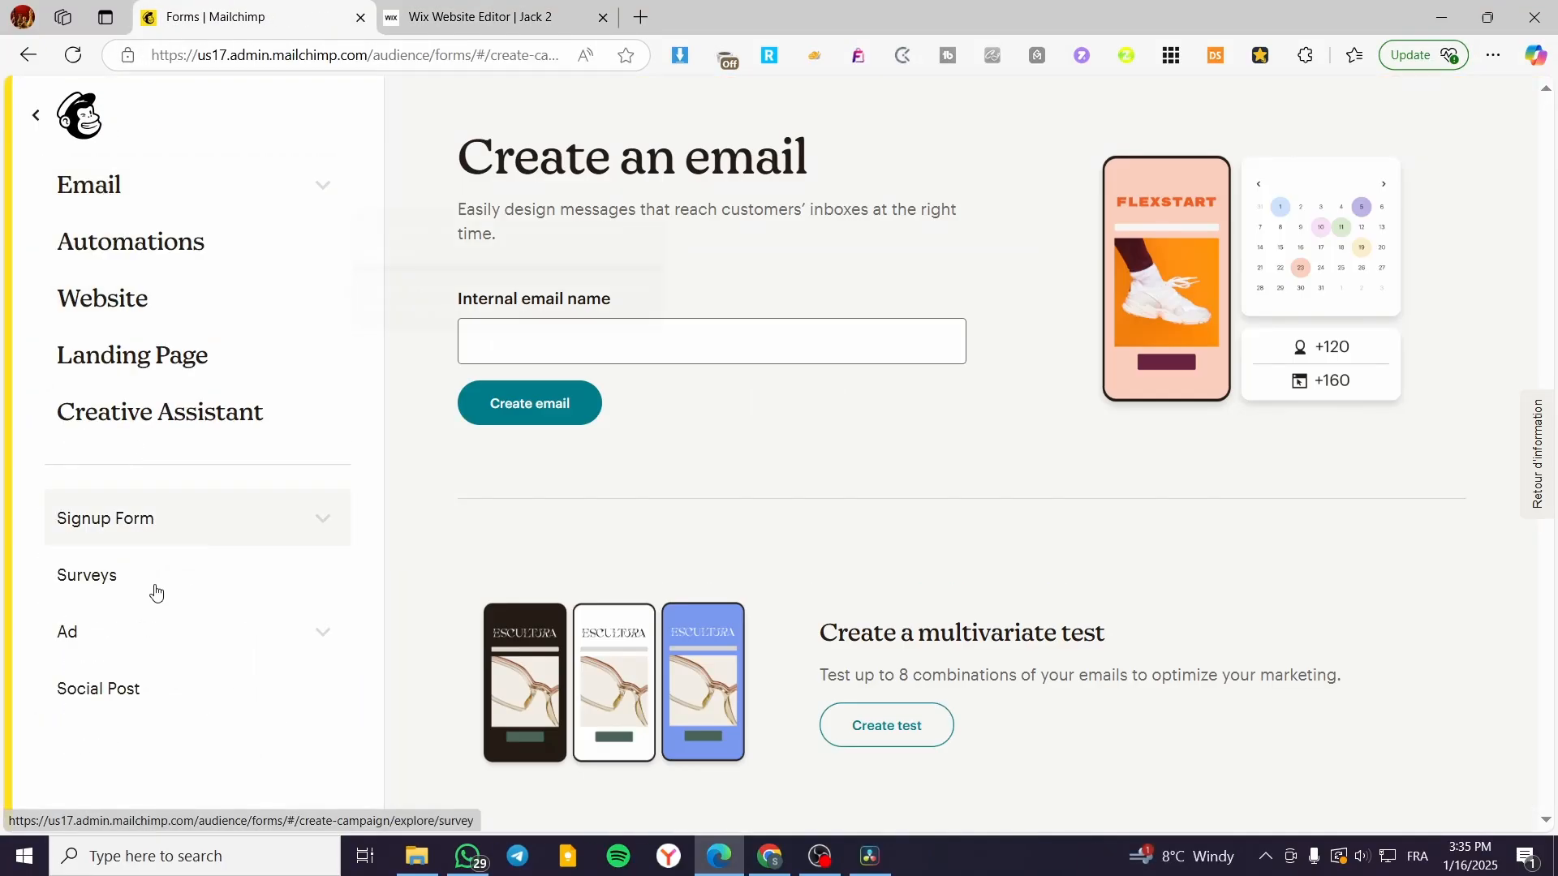
left_click(212, 523)
left_click(146, 630)
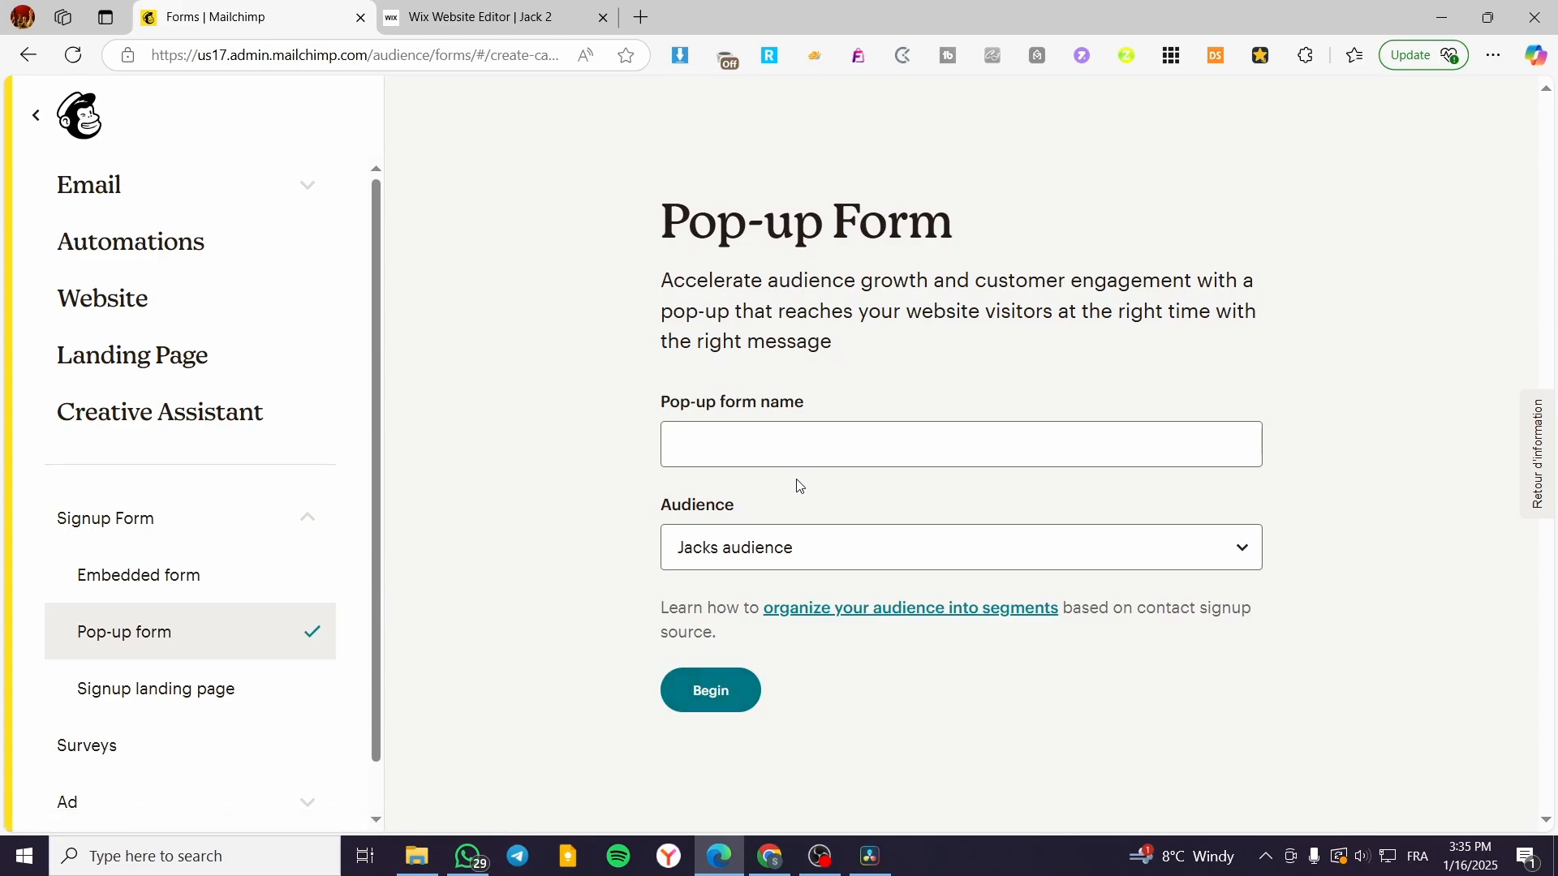
left_click(799, 445)
left_click(803, 512)
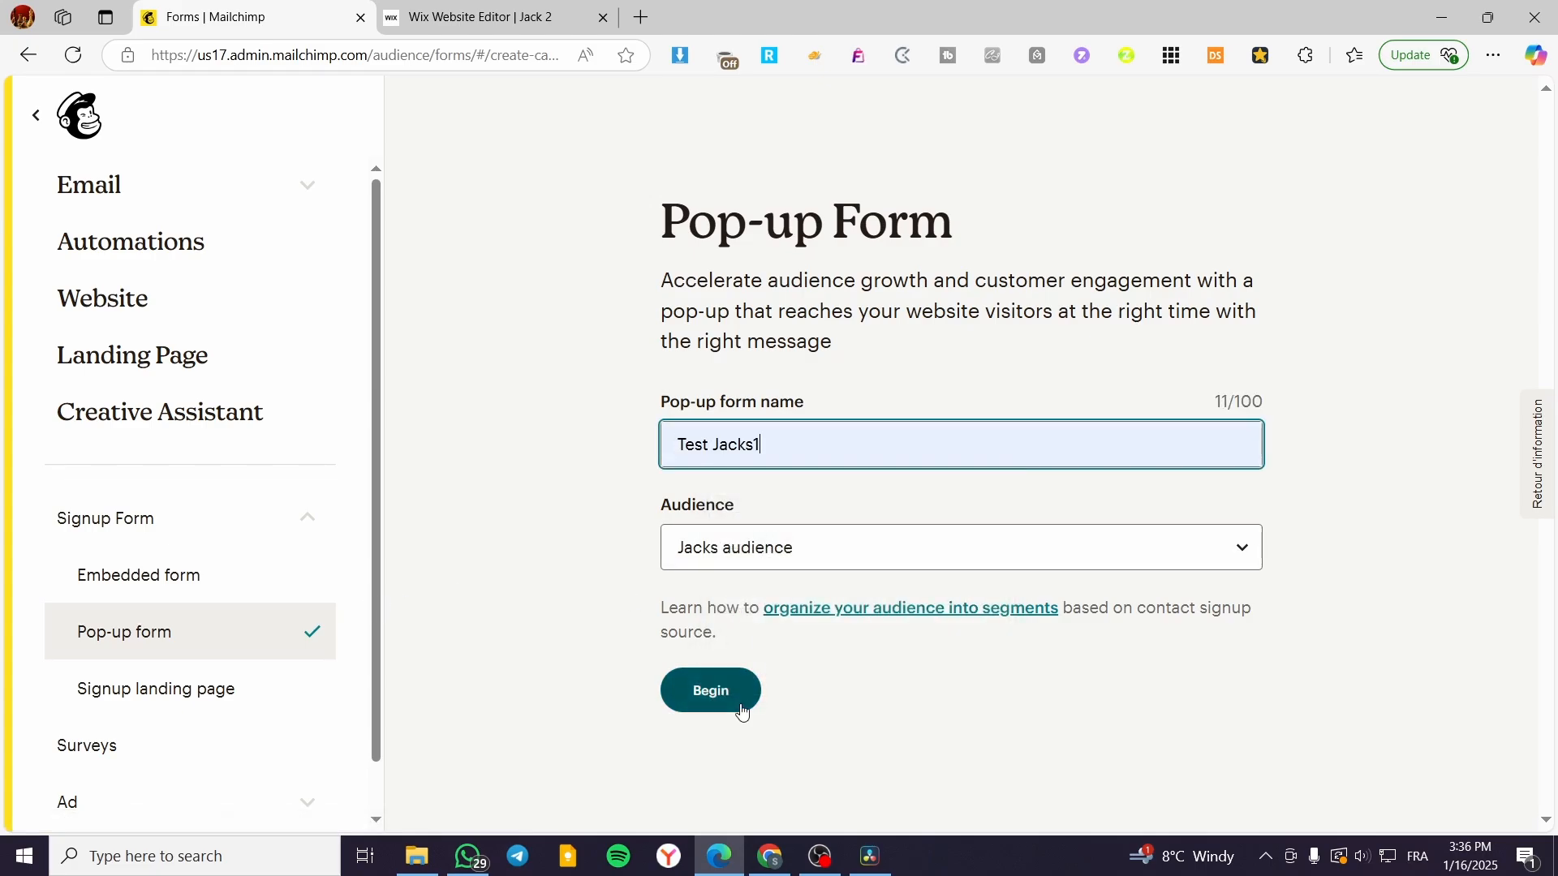
left_click(710, 690)
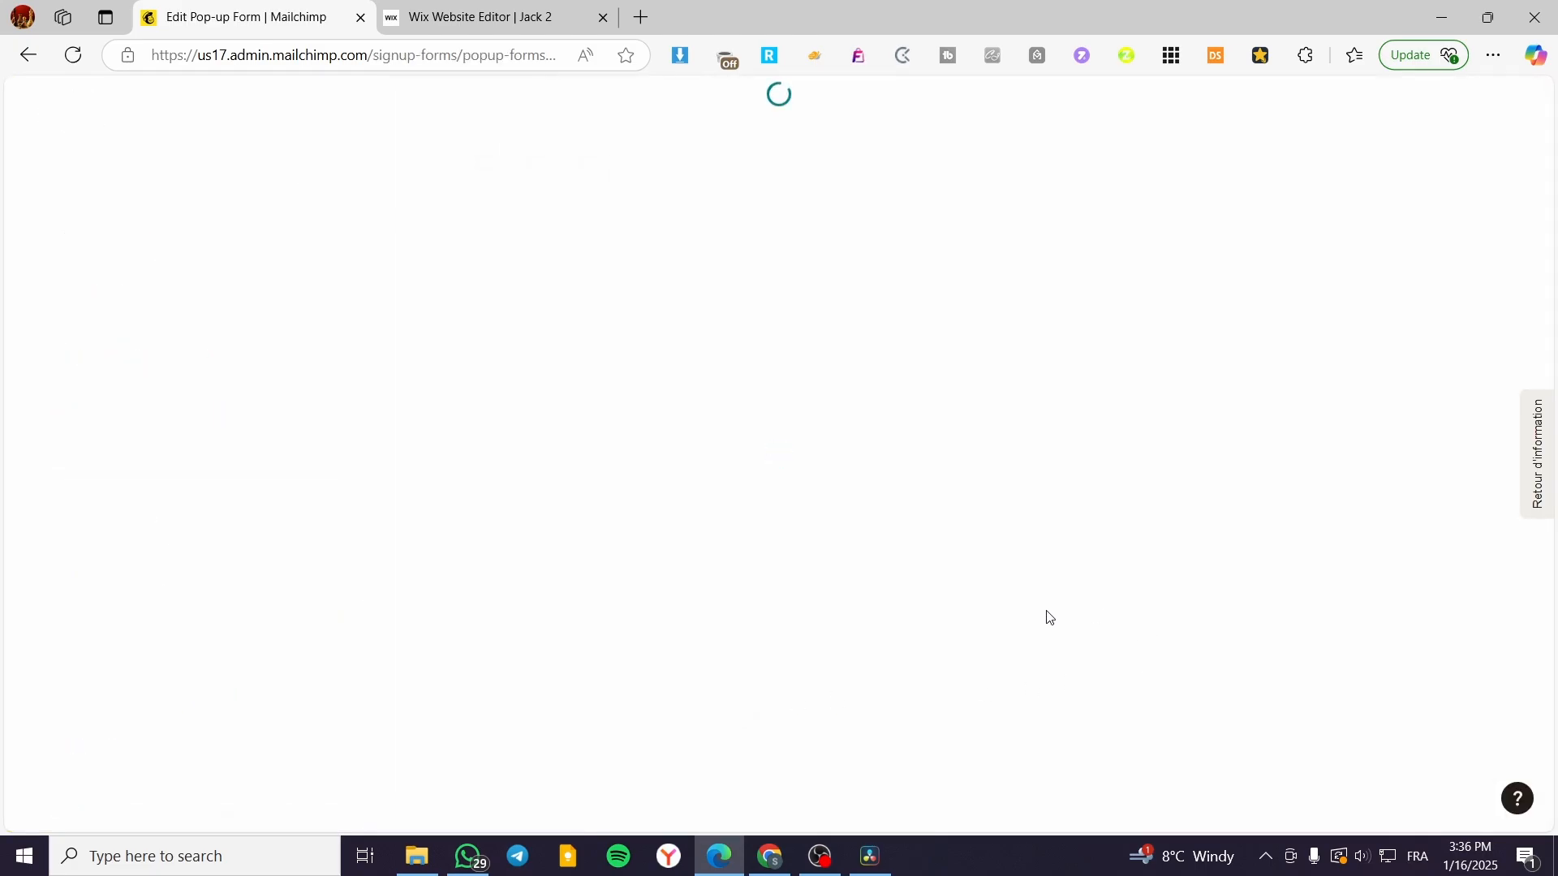
Step: Switch the pop-up preview to its Email signup step and browse the addable field types
scroll(755, 414, "down", 5)
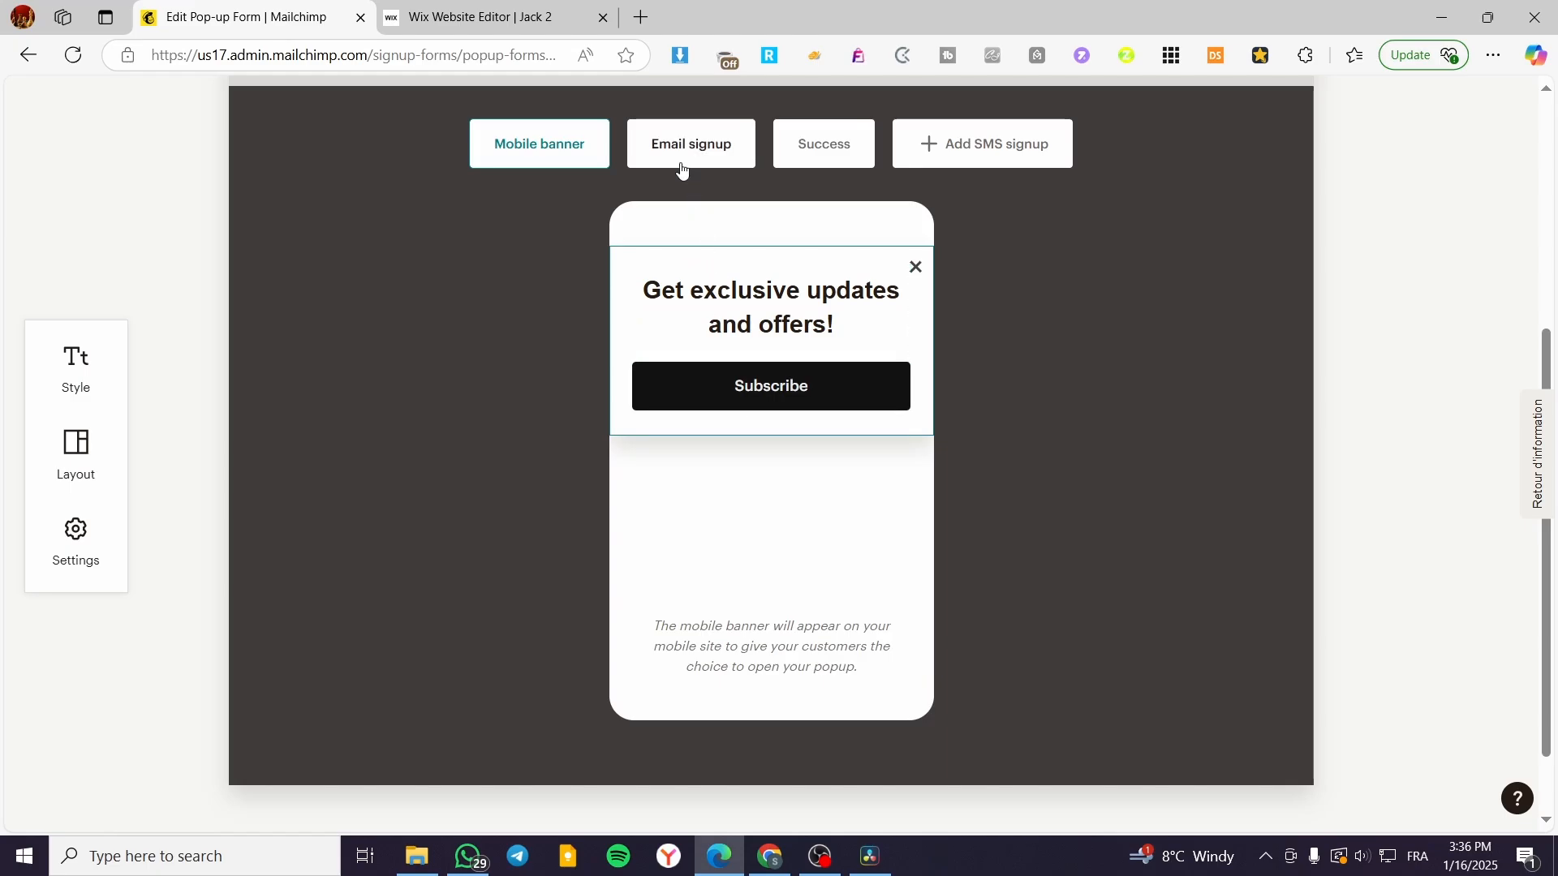
left_click(651, 155)
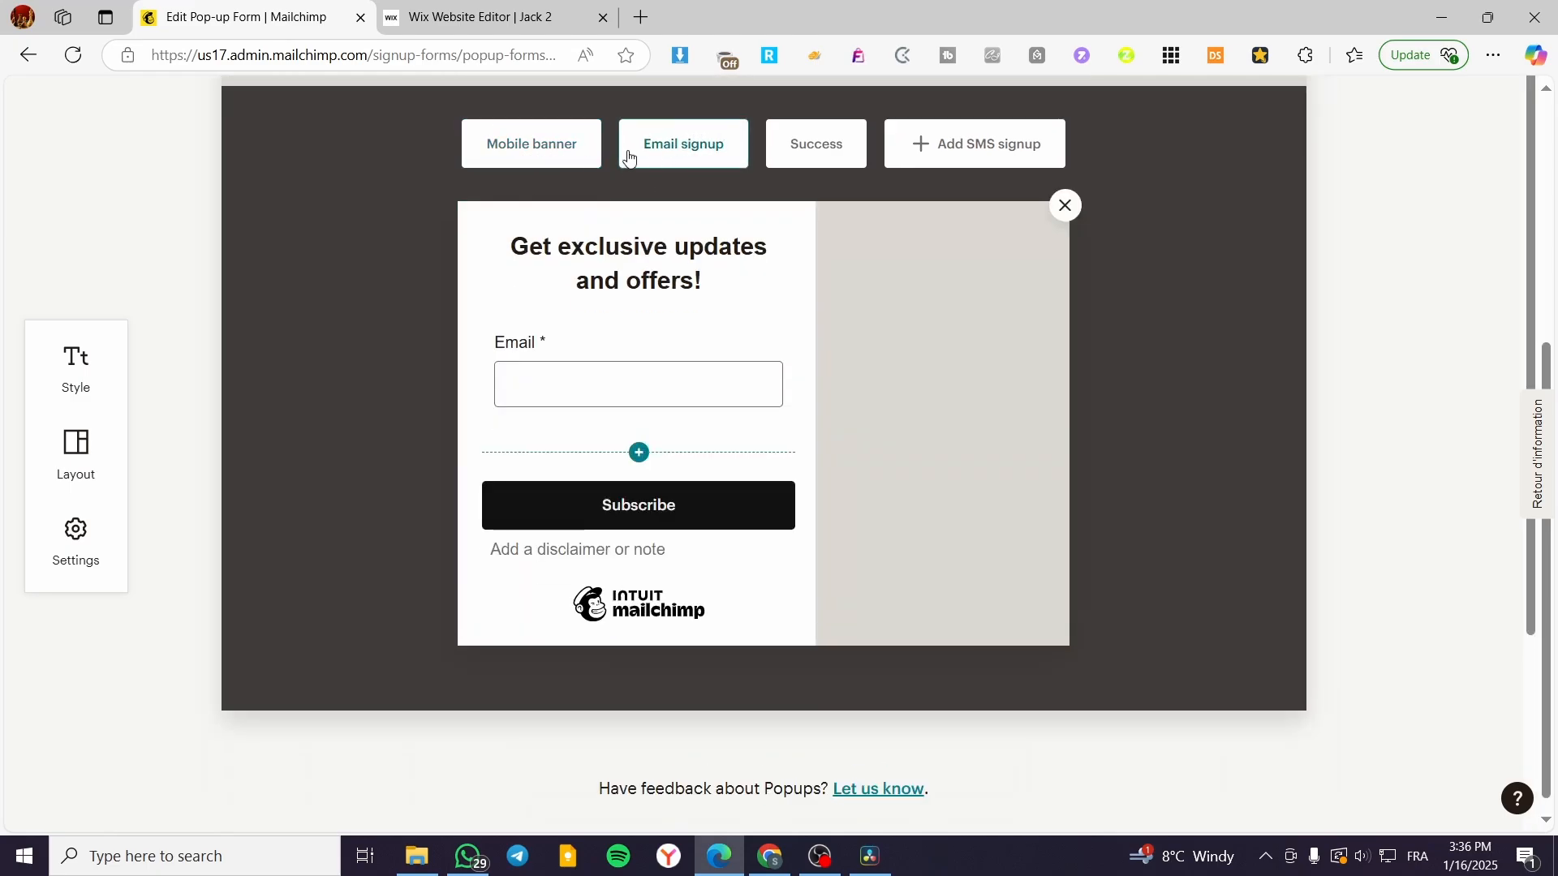
scroll(879, 539, "up", 3)
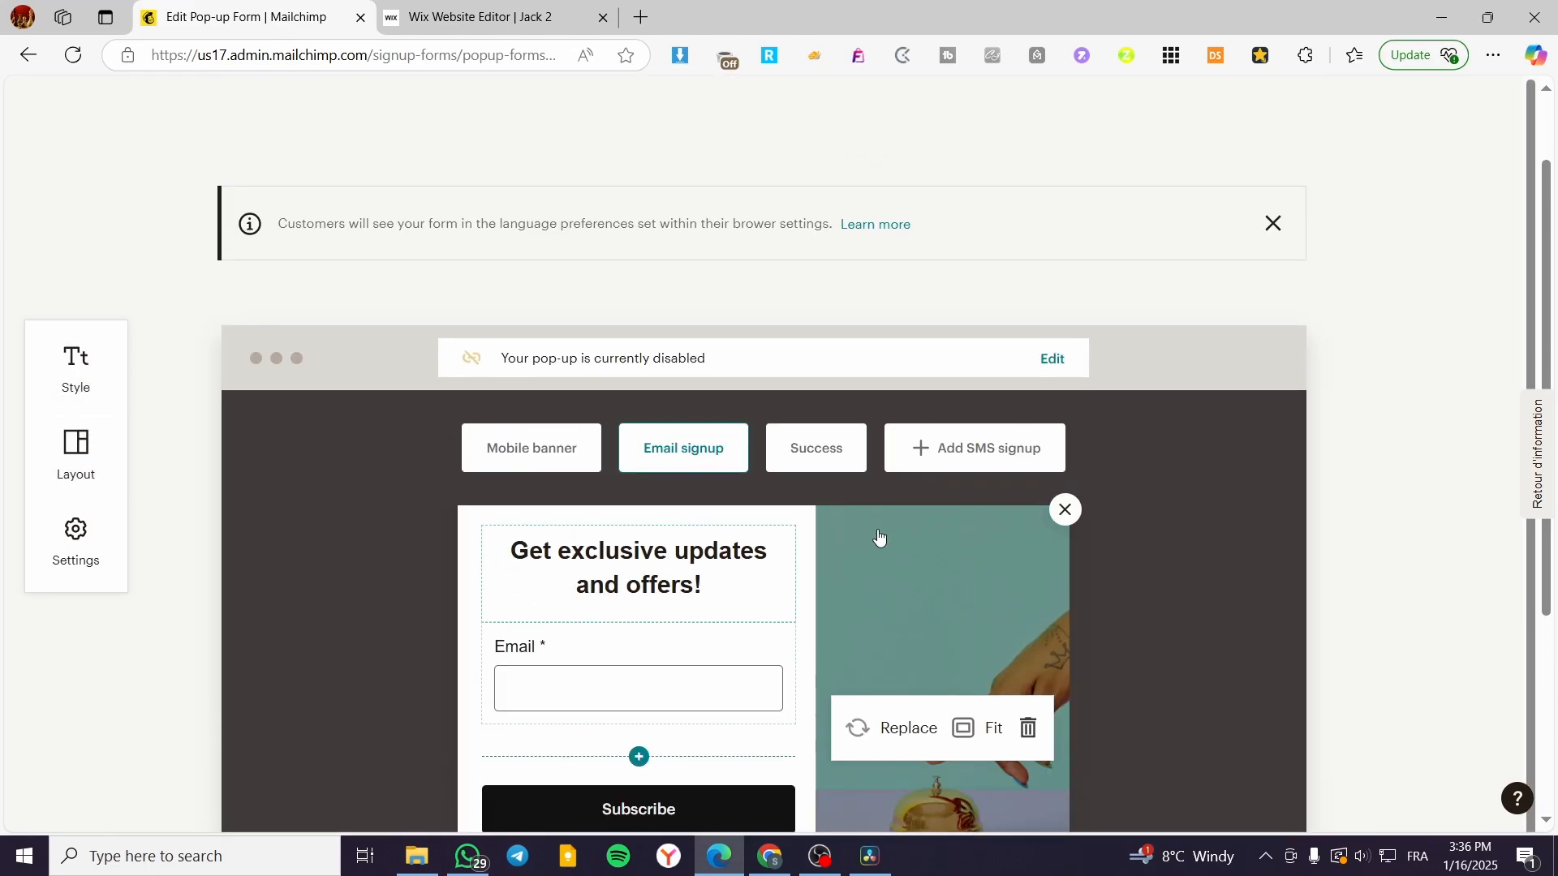
scroll(589, 532, "down", 3)
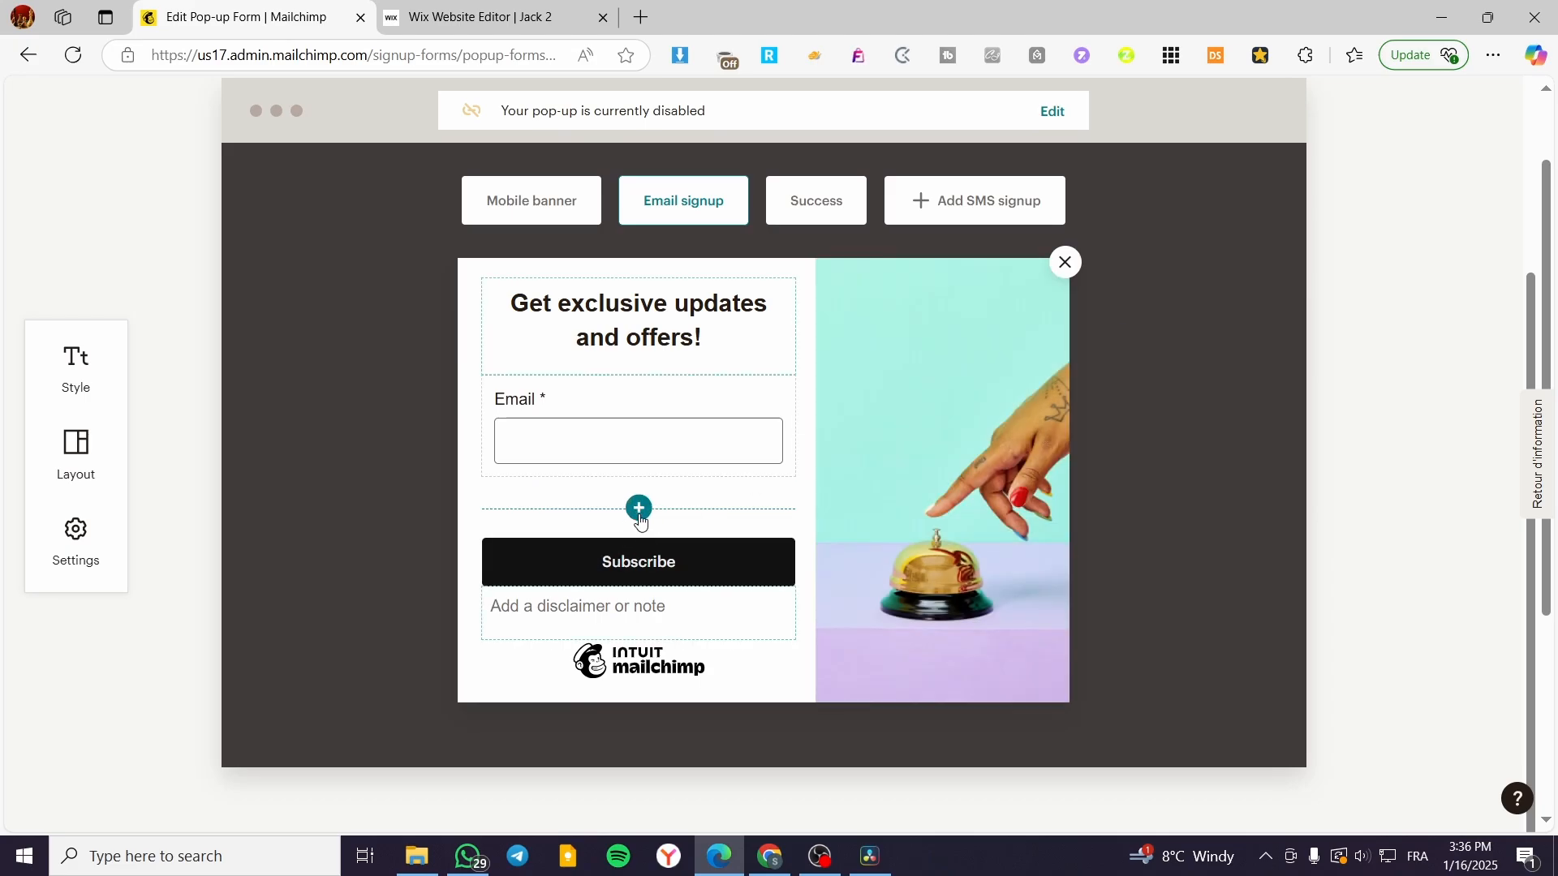
left_click(639, 510)
left_click(1408, 316)
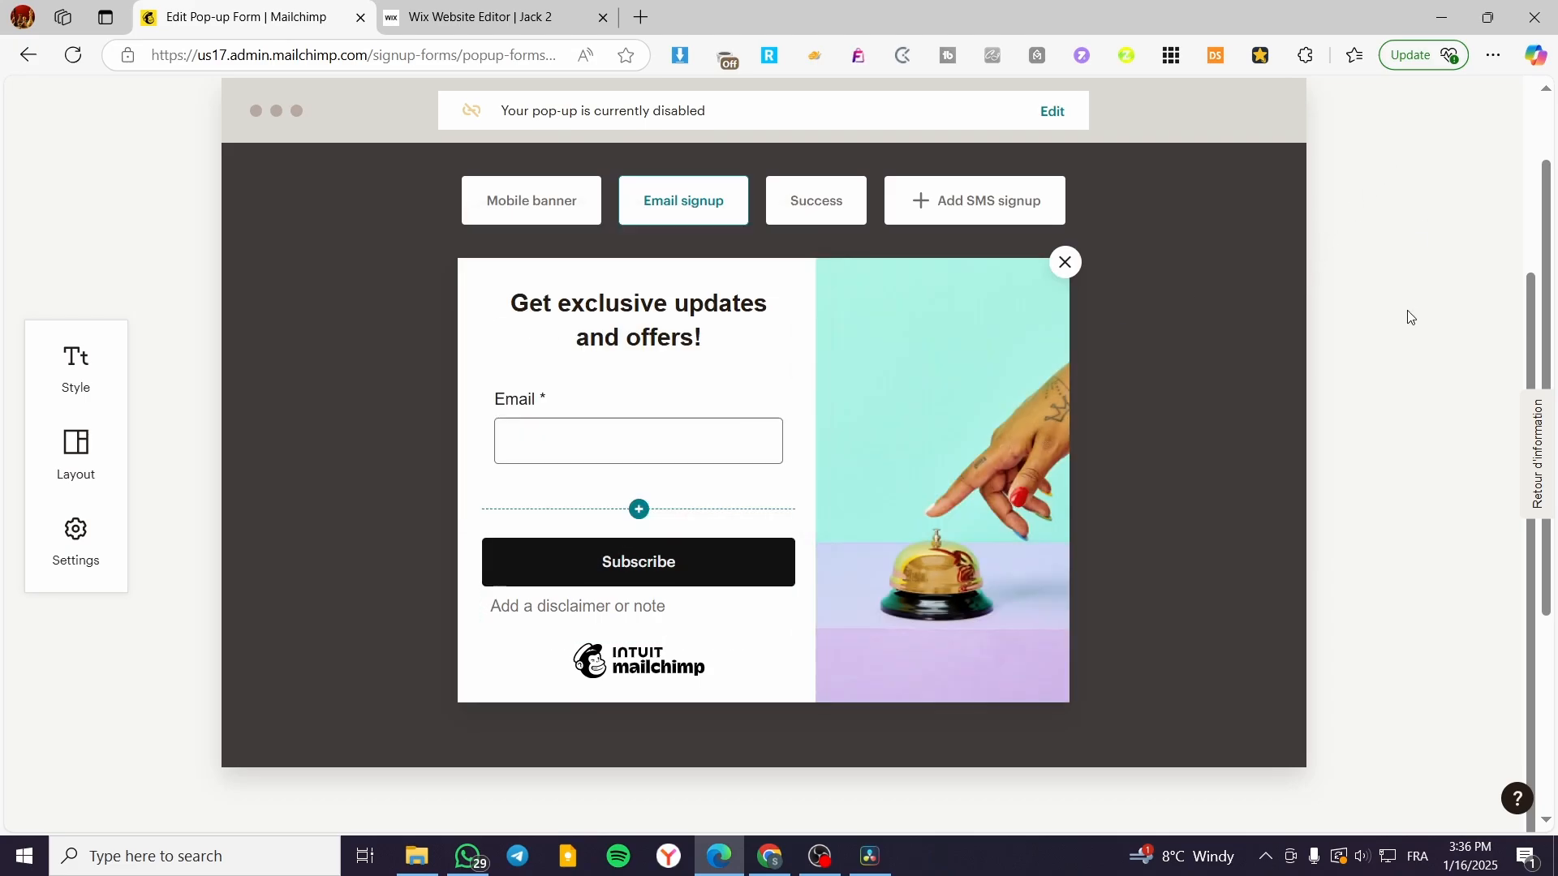
scroll(1392, 509, "up", 3)
scroll(1172, 438, "down", 3)
scroll(665, 267, "up", 3)
scroll(803, 641, "down", 3)
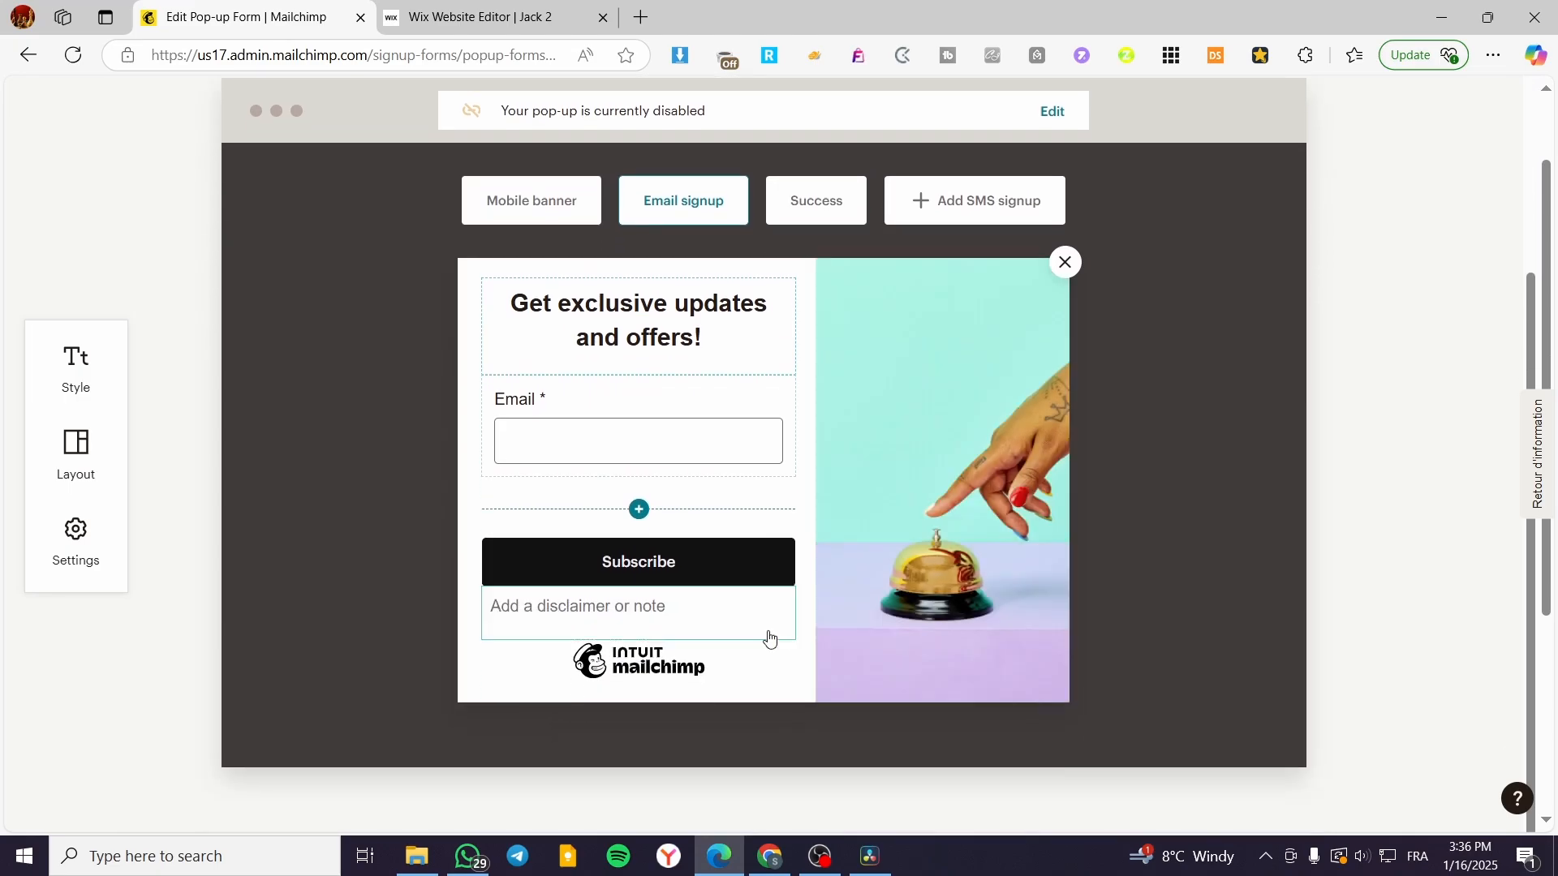
Step: Look at the Layout options, then dismiss the language-preferences notice
left_click(80, 438)
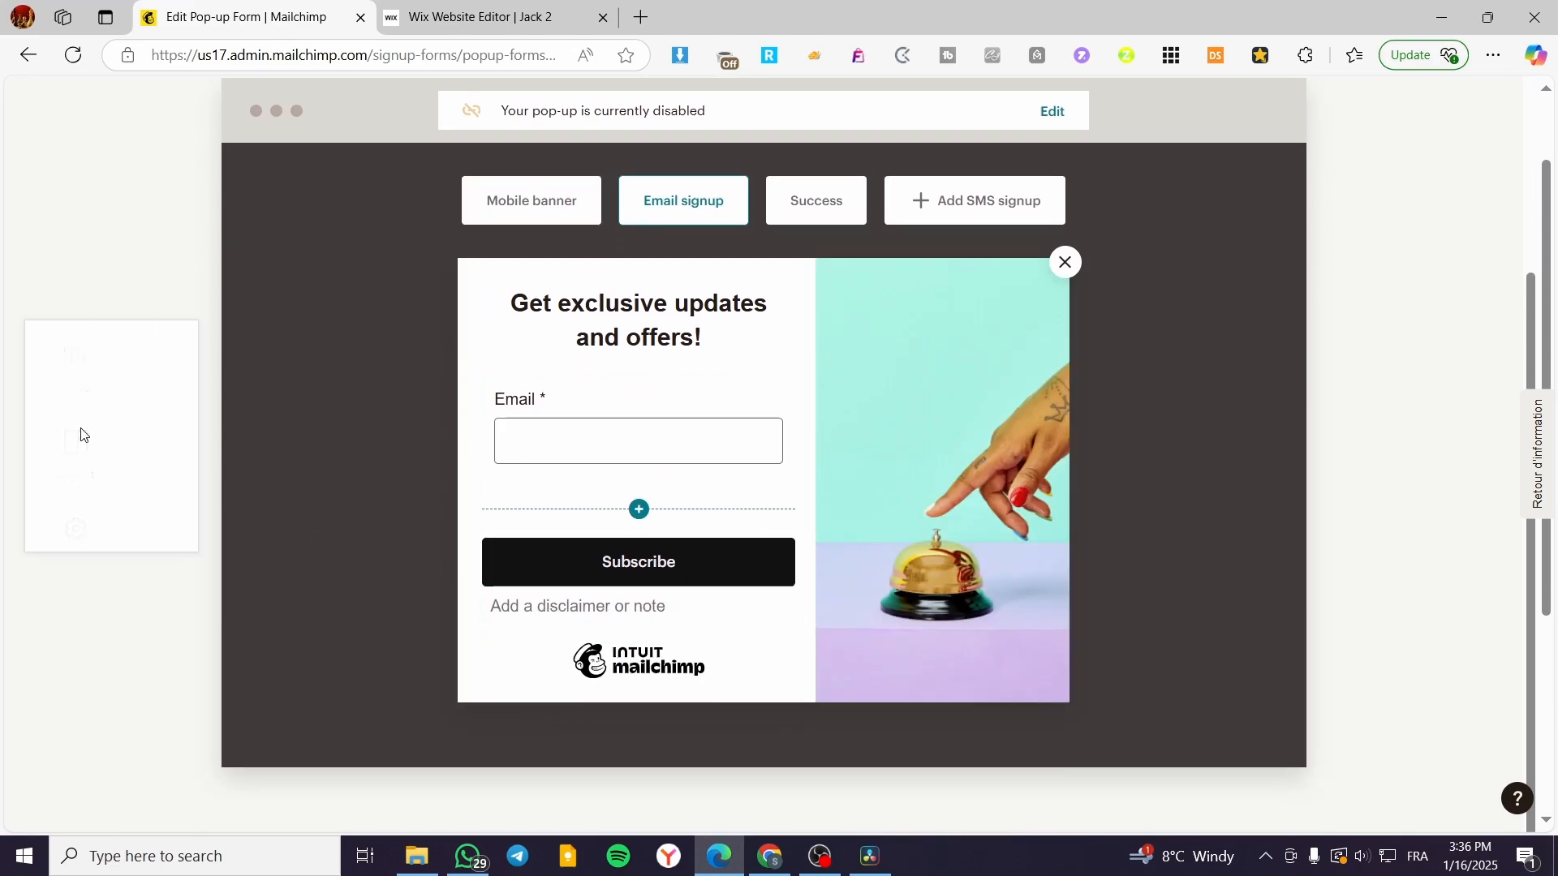
left_click(281, 216)
scroll(1136, 509, "up", 3)
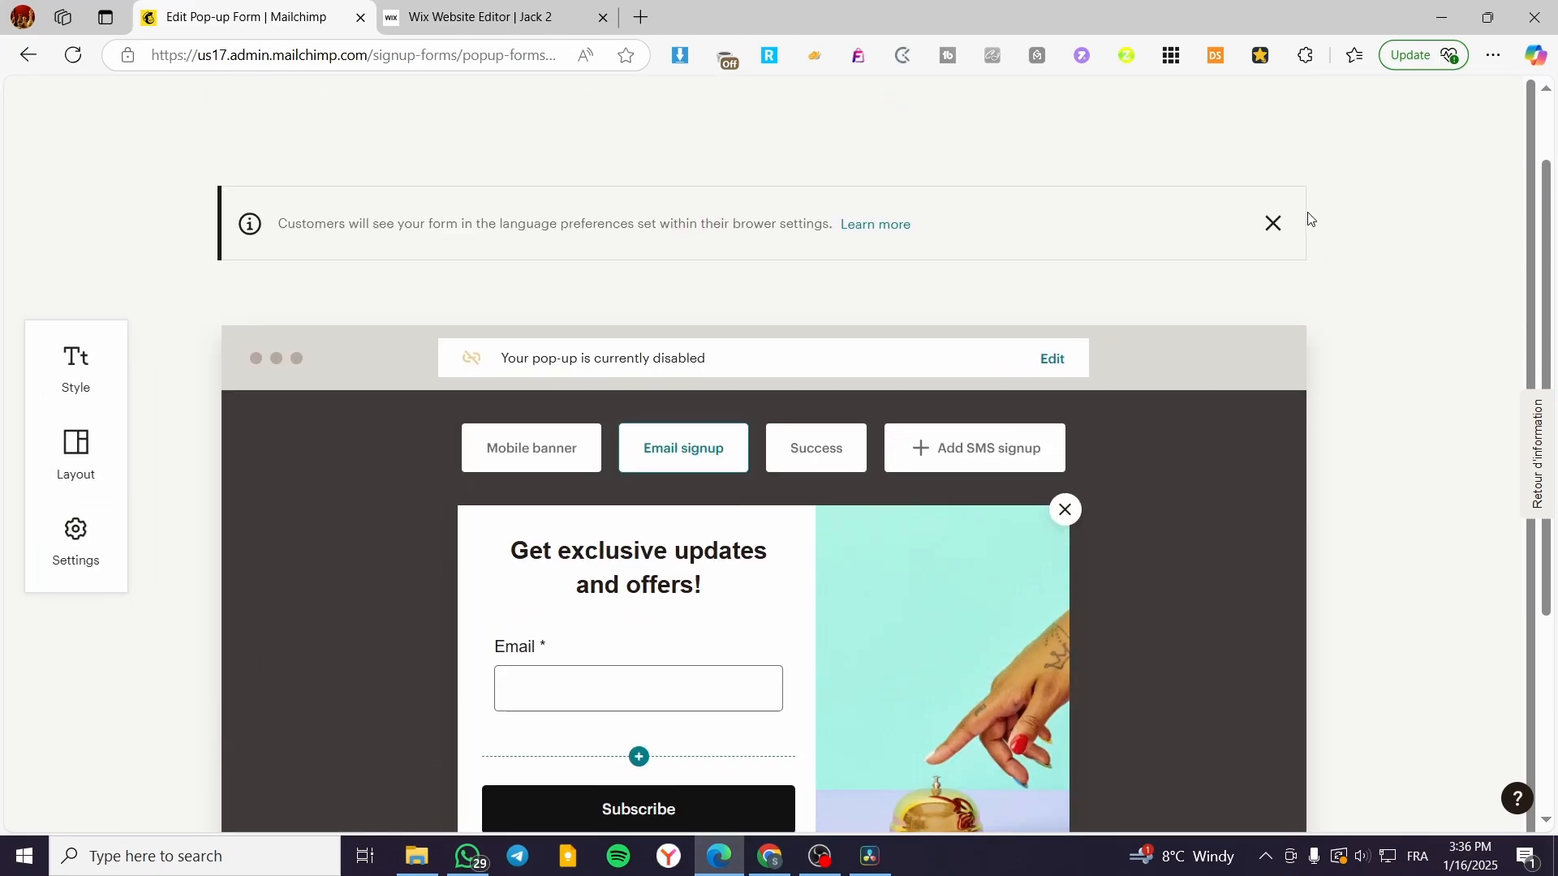
left_click(1273, 224)
Step: Open the Save changes dialog, review the disabled connected sites, and close it unpublished
left_click(1410, 116)
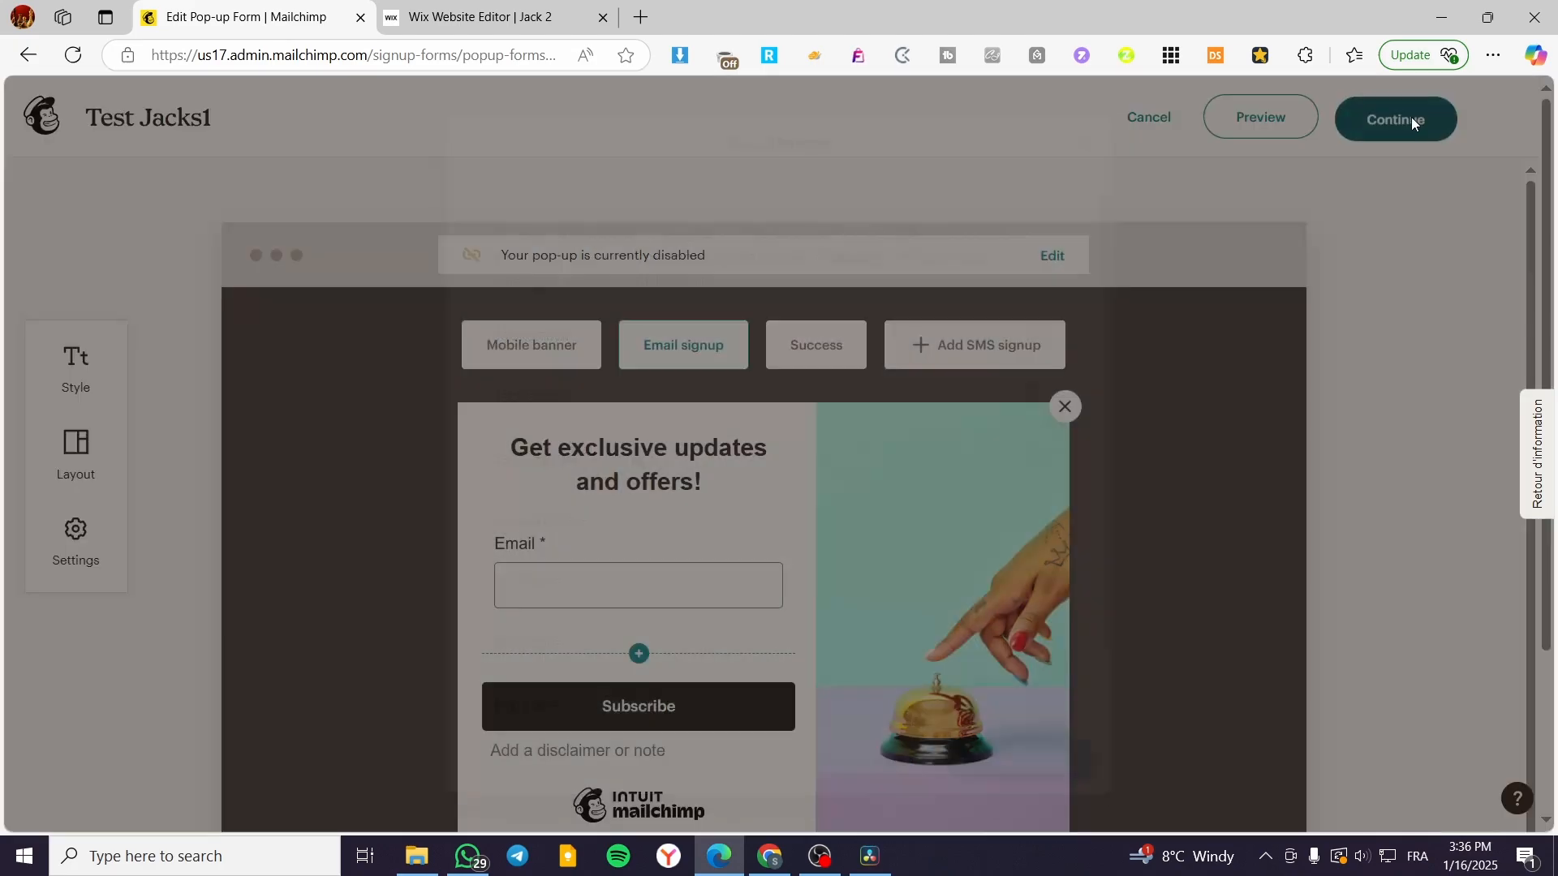
scroll(698, 355, "down", 1)
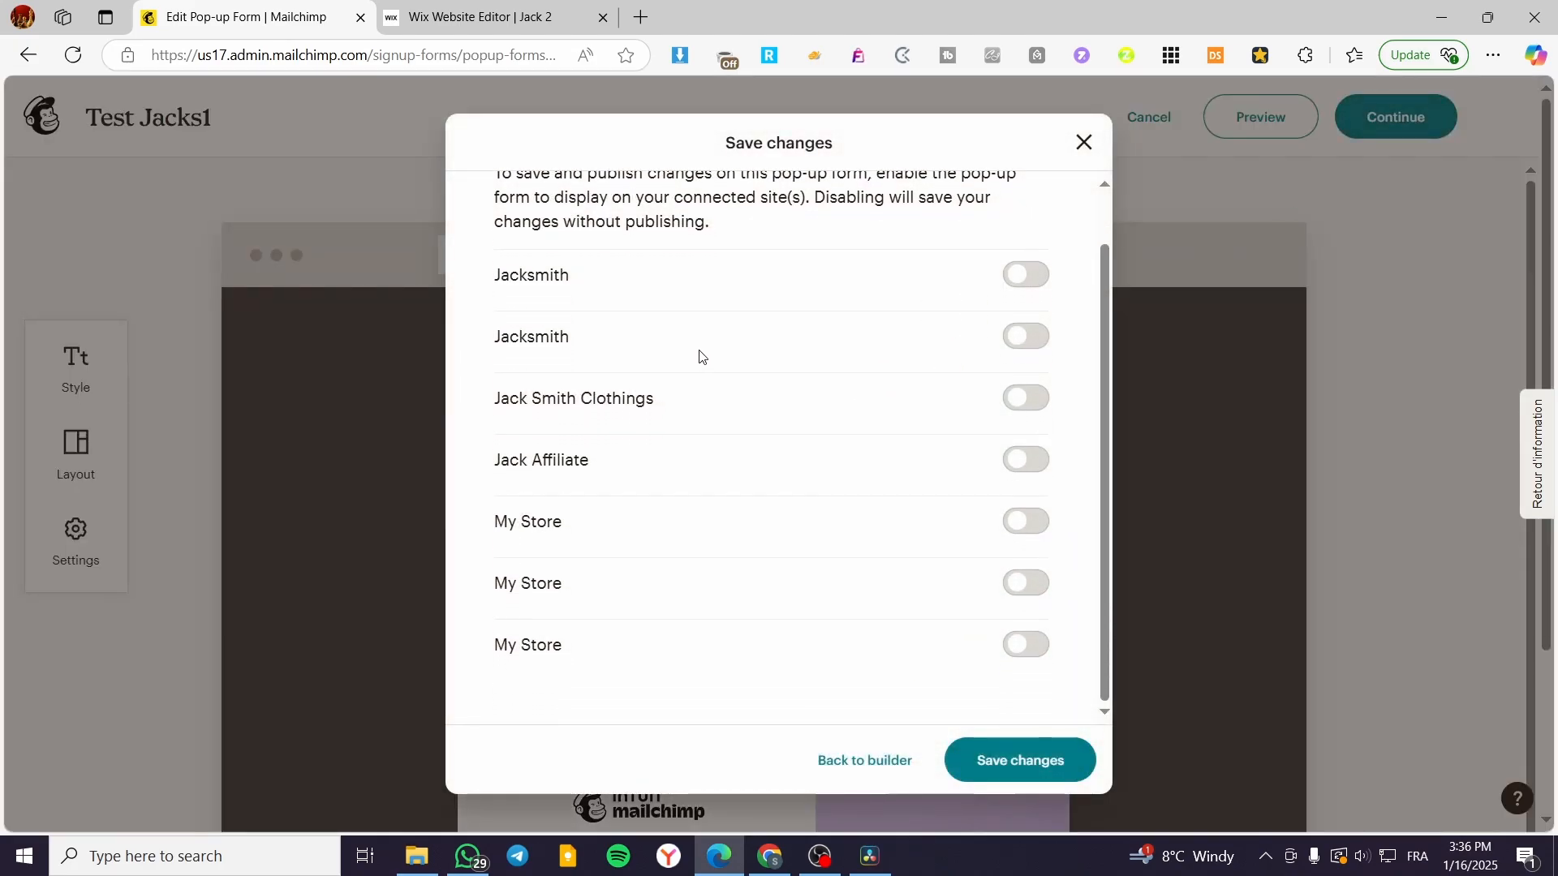
scroll(739, 424, "up", 1)
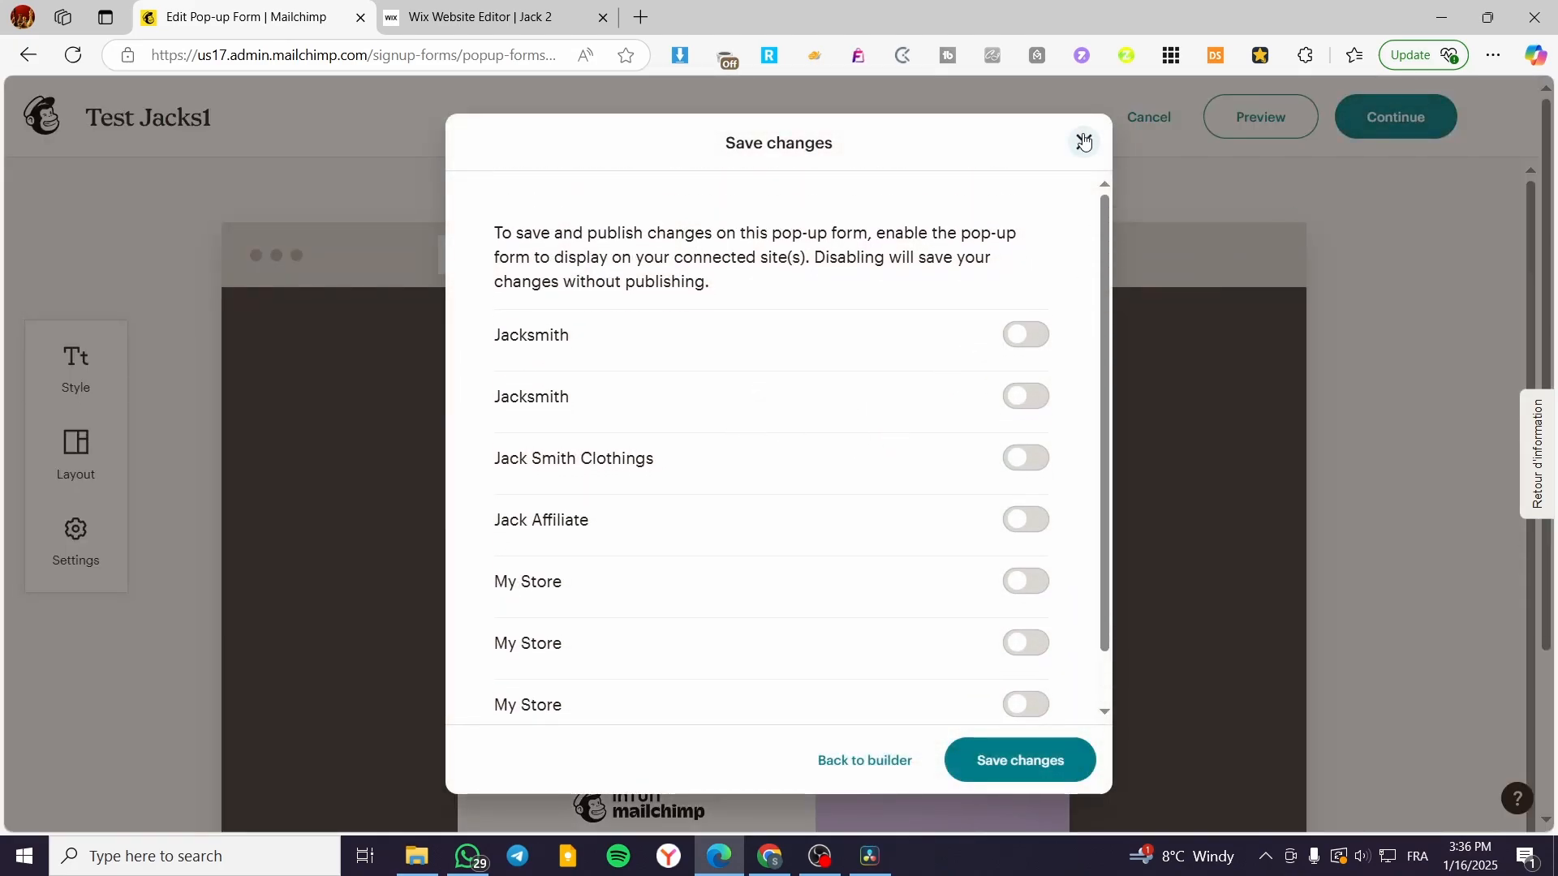
scroll(796, 490, "down", 1)
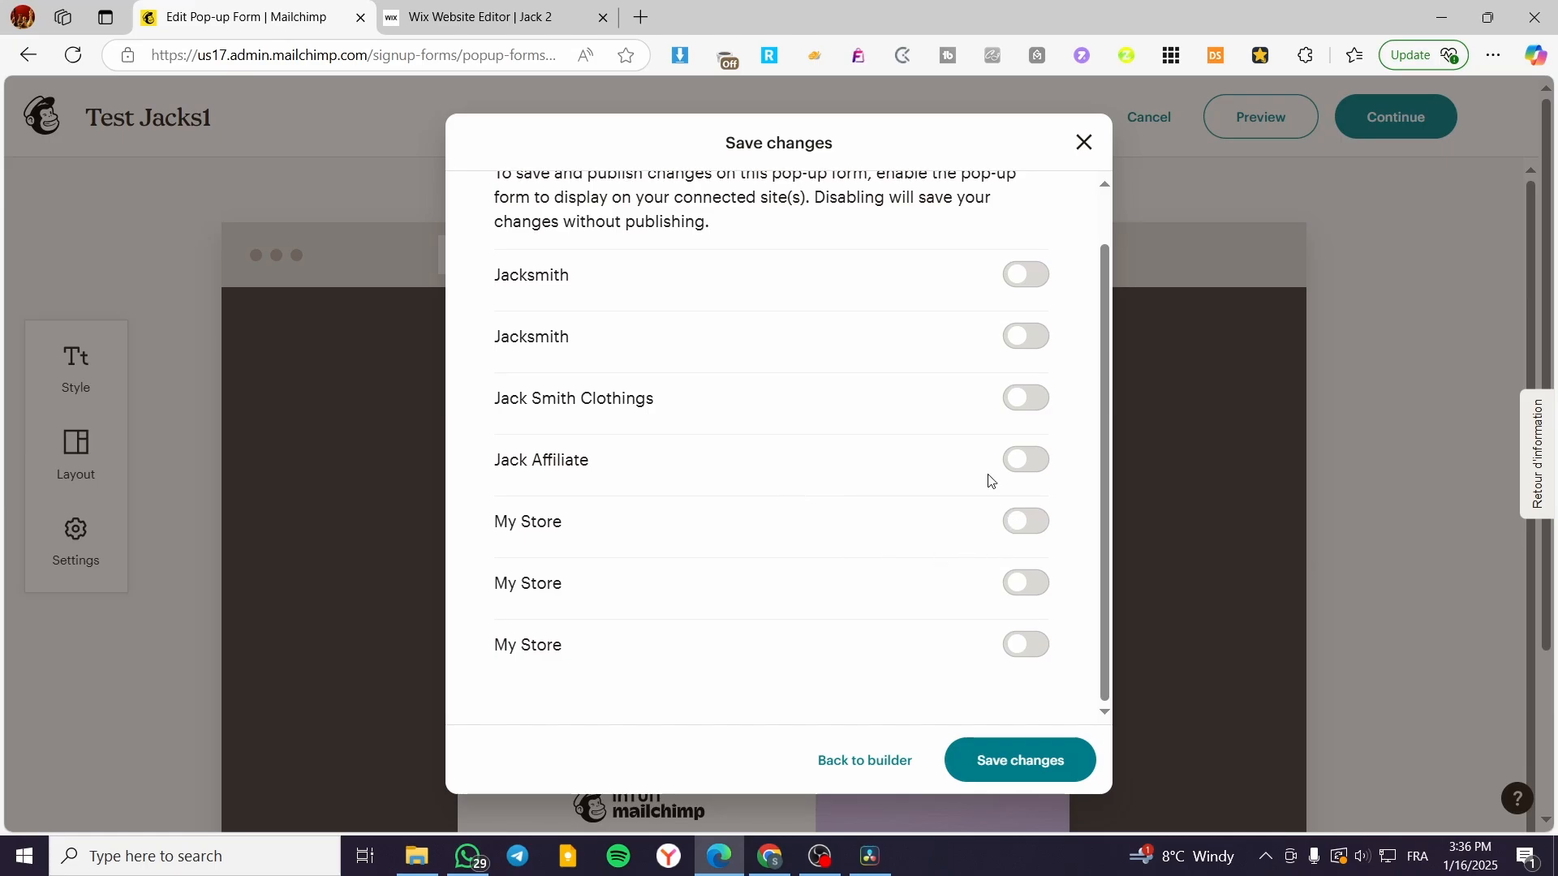
left_click(1084, 143)
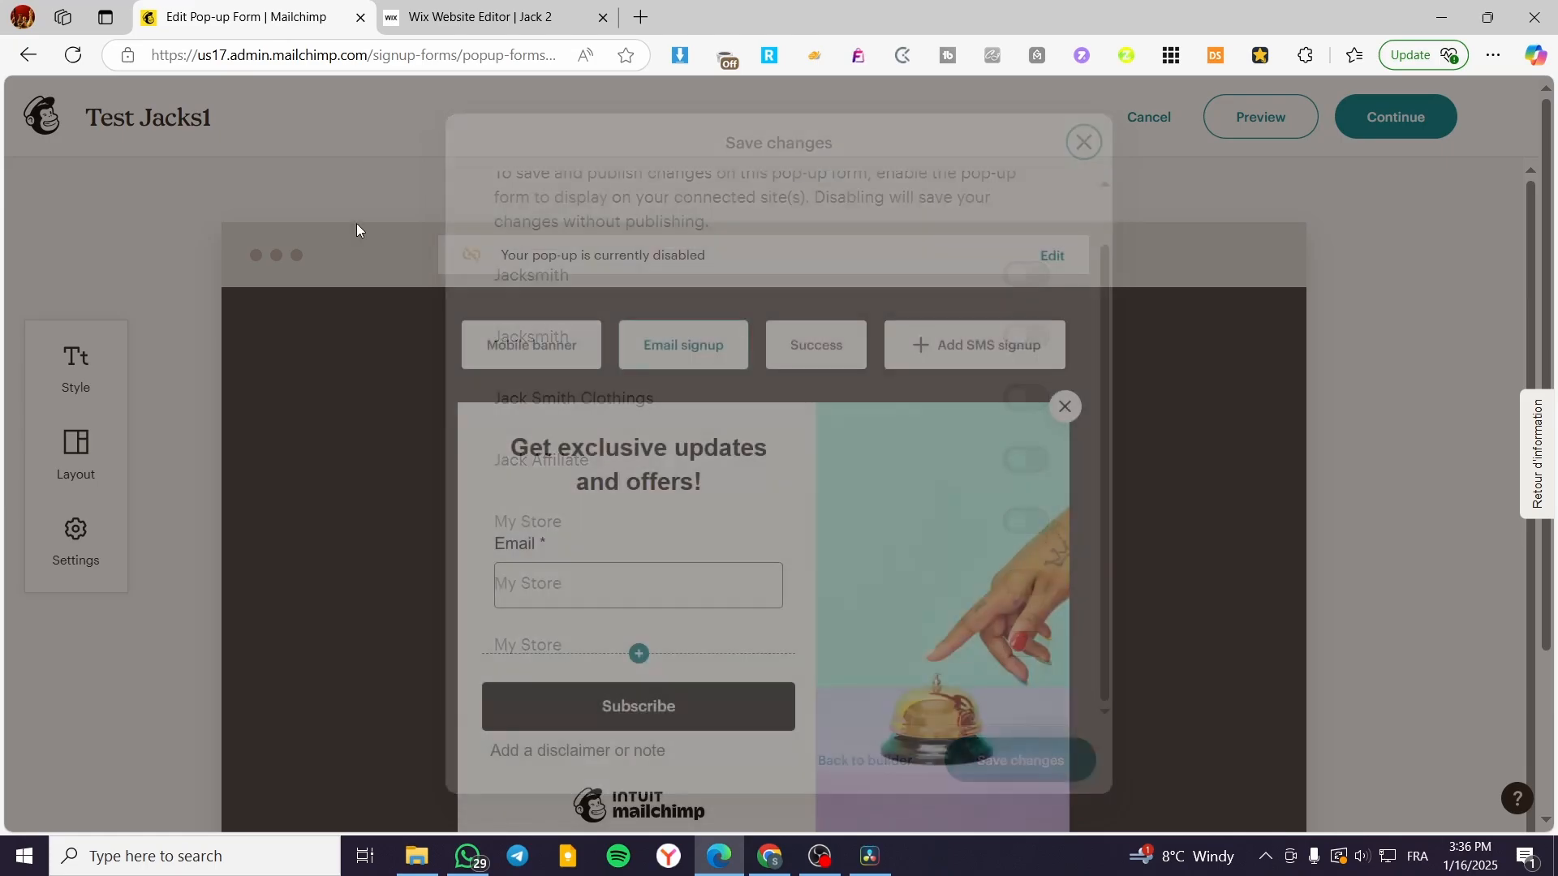
Step: Leave the form editor for the dashboard and go to Integrations > Discover
left_click(22, 56)
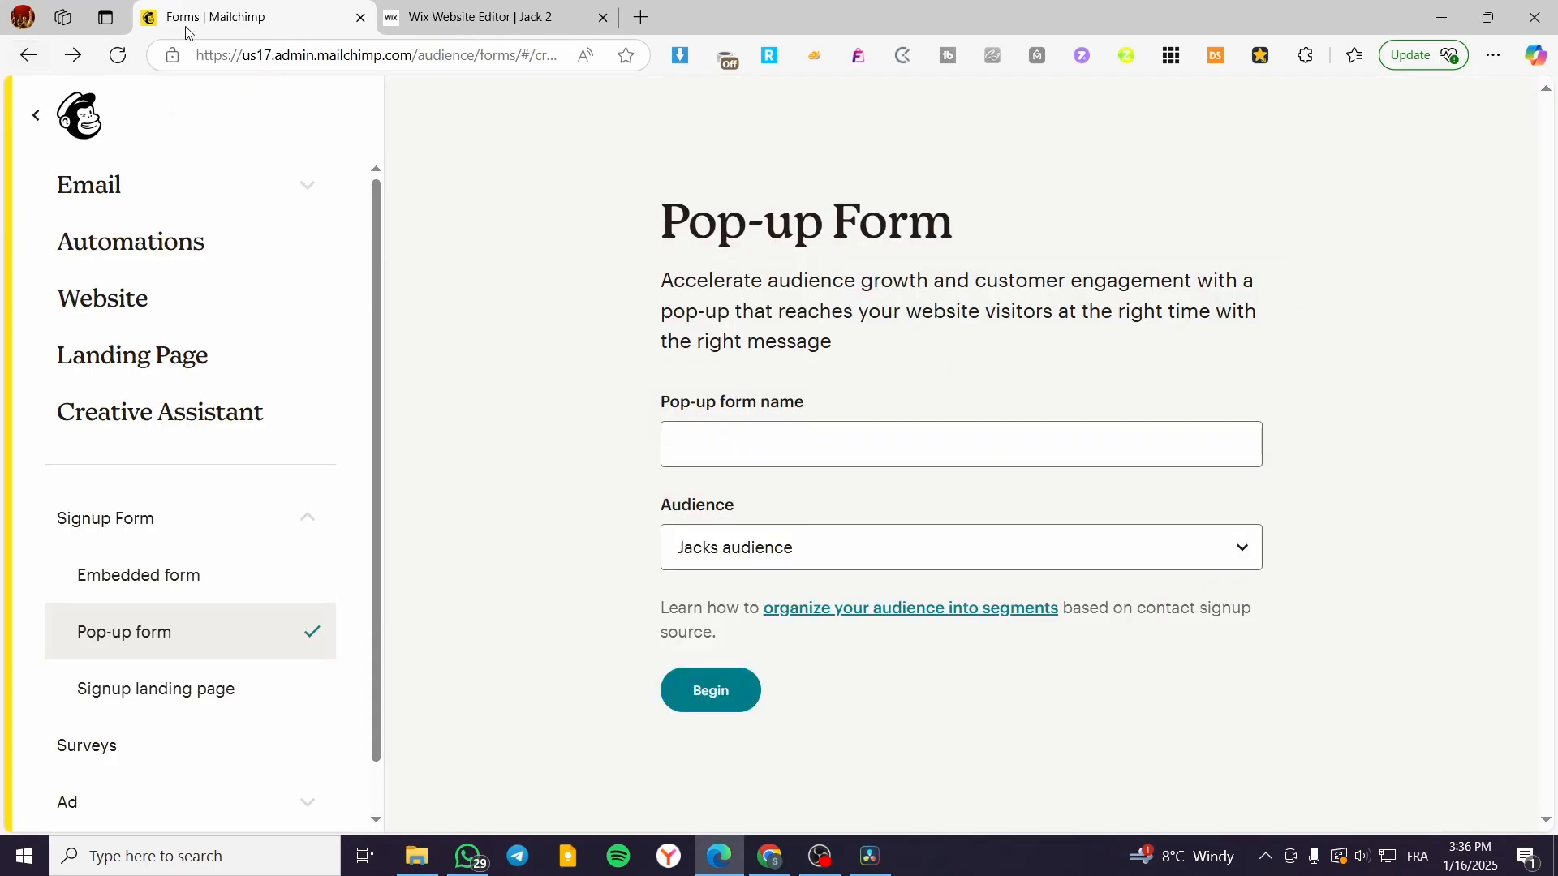
left_click(84, 122)
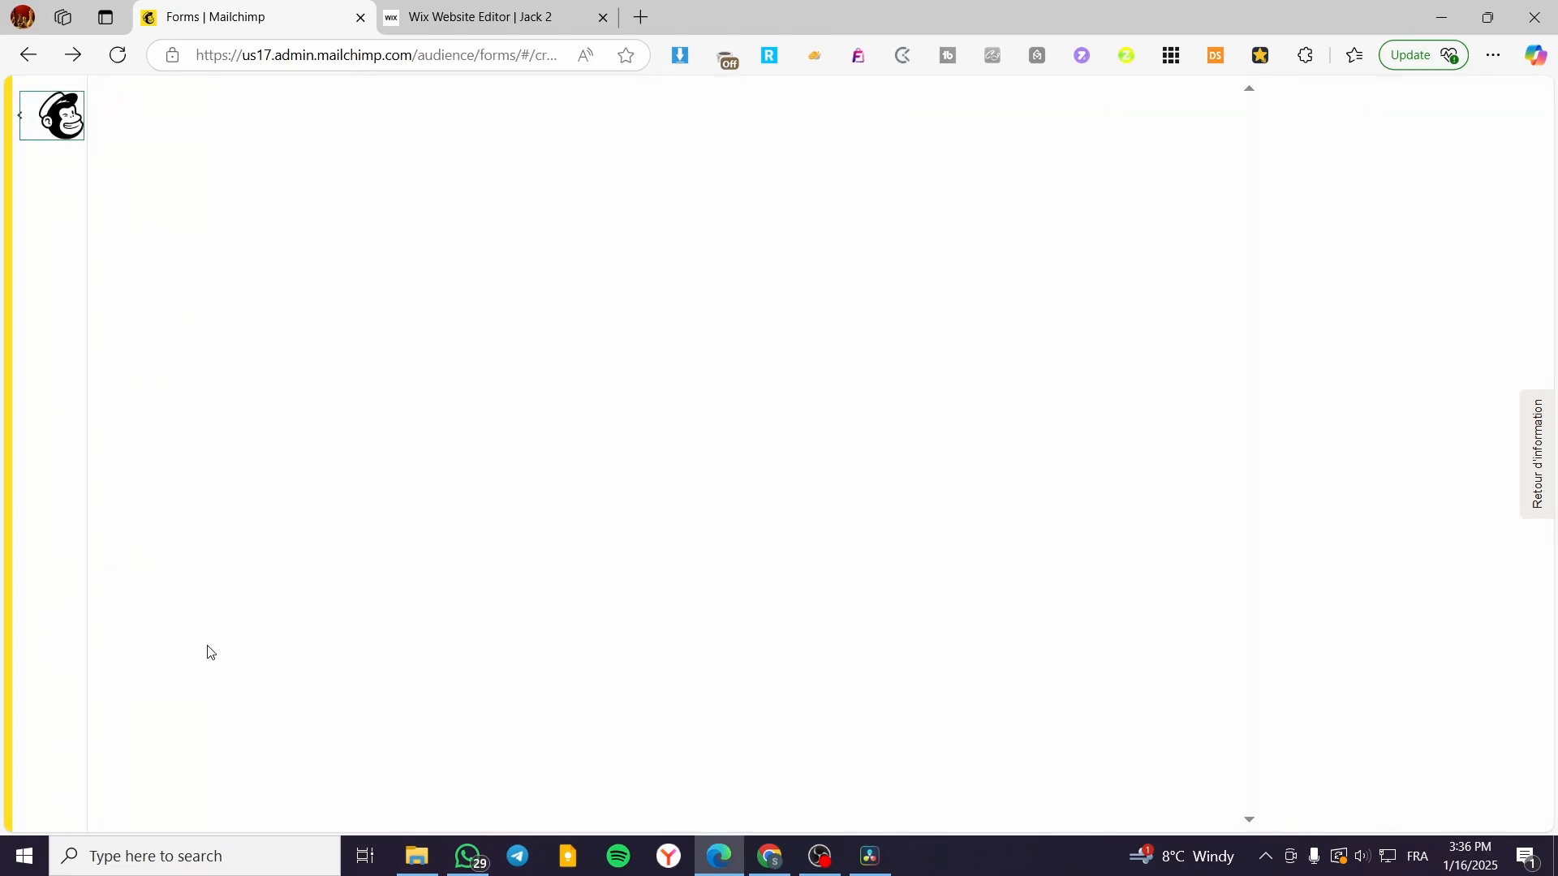
scroll(59, 661, "down", 1)
left_click(103, 691)
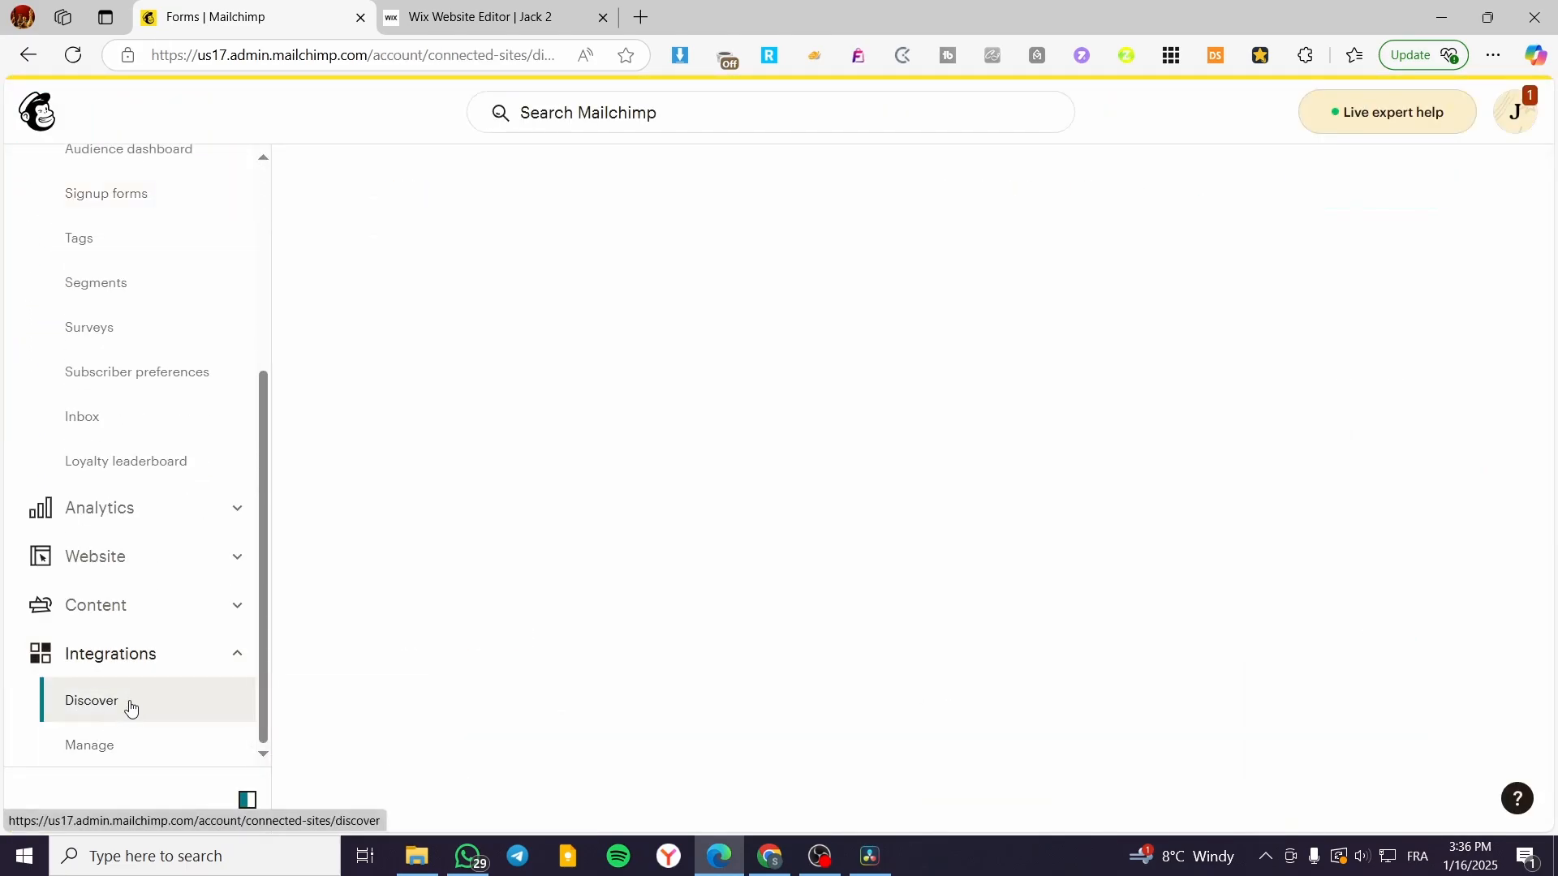
Step: Search integrations for 'shopify' and open the Shopify integration card
left_click(921, 331)
type("s")
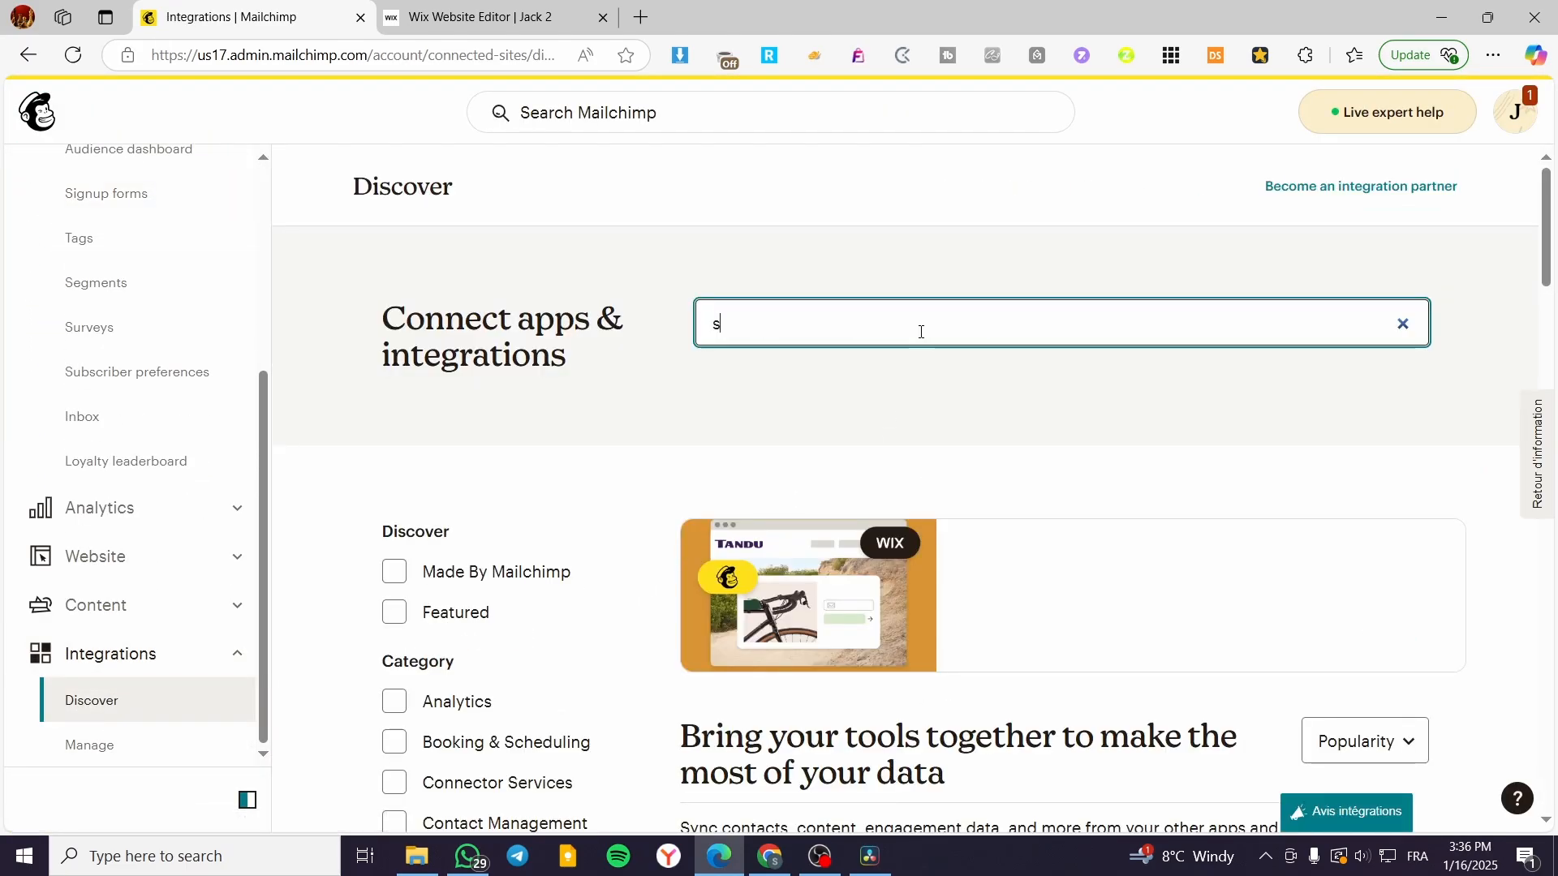
type("hiopo")
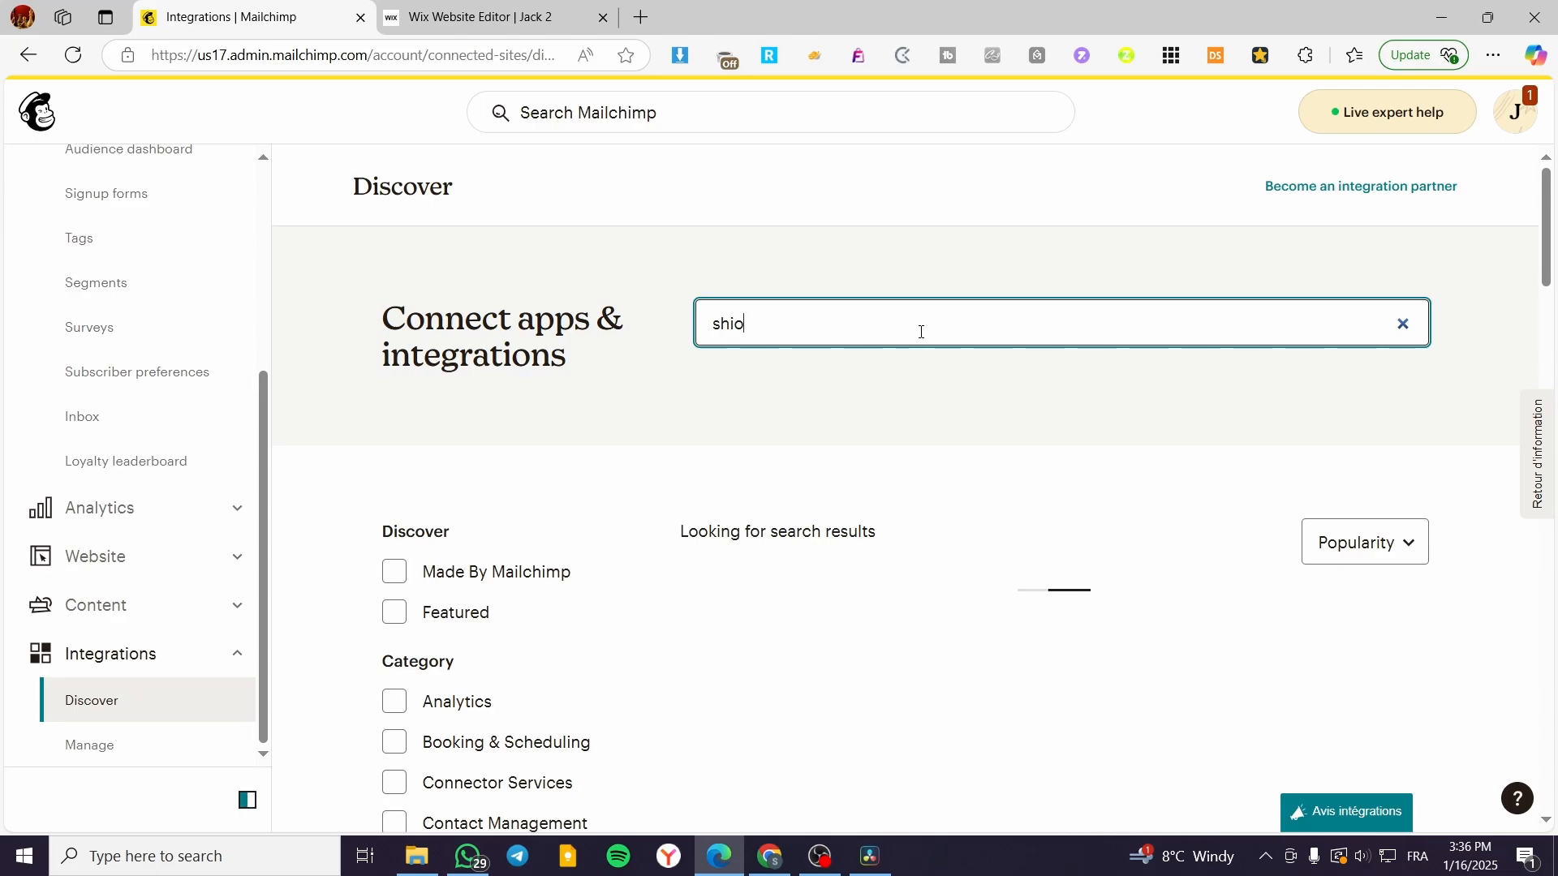
key("BackSpace")
type("opif")
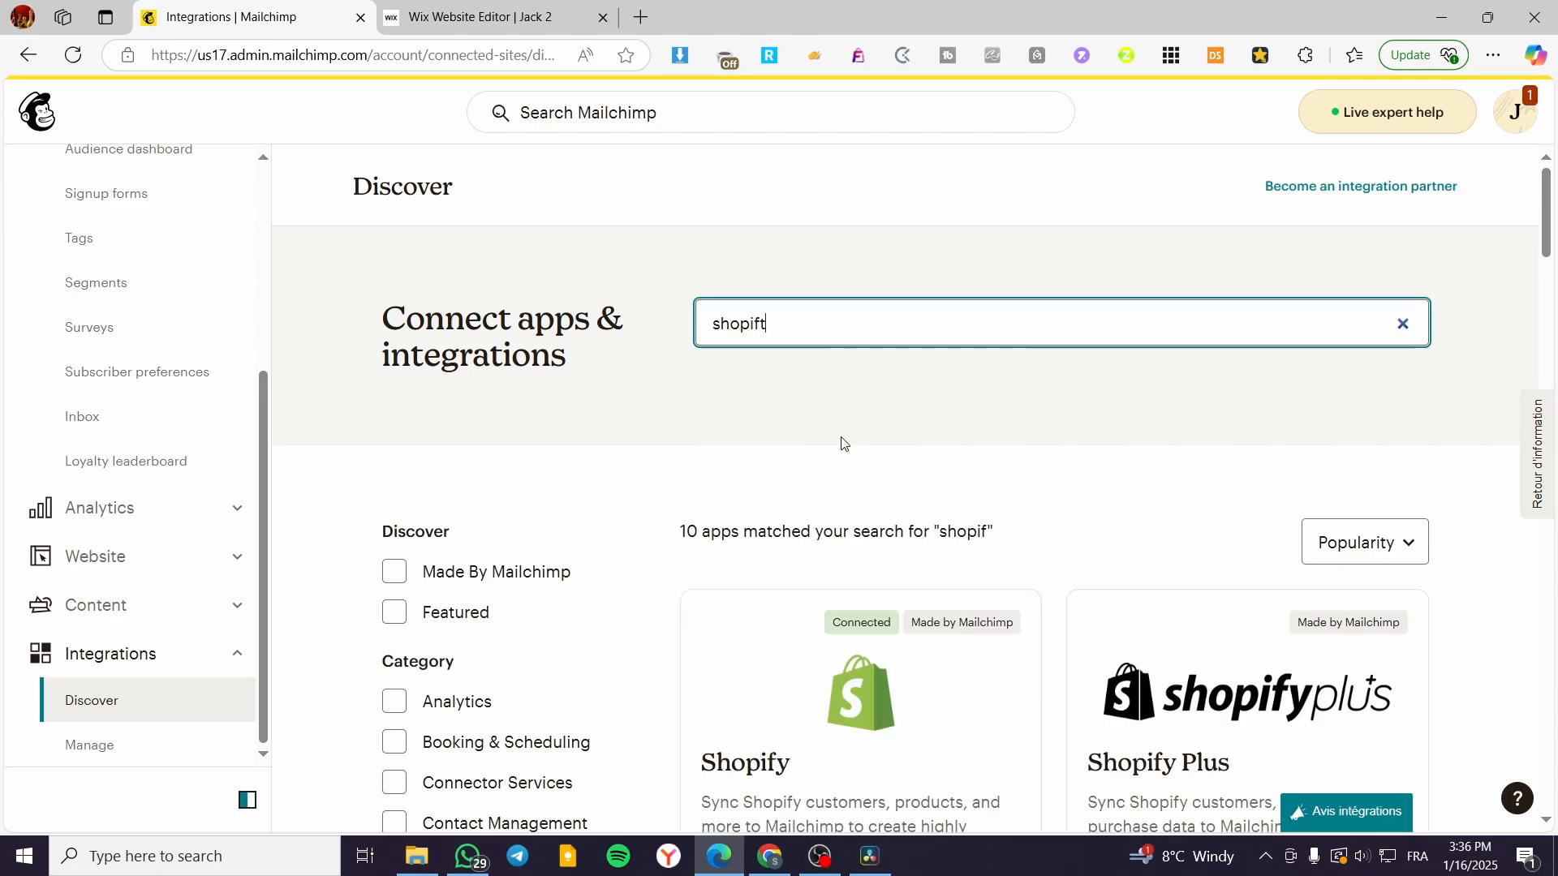
type("y")
scroll(909, 479, "down", 2)
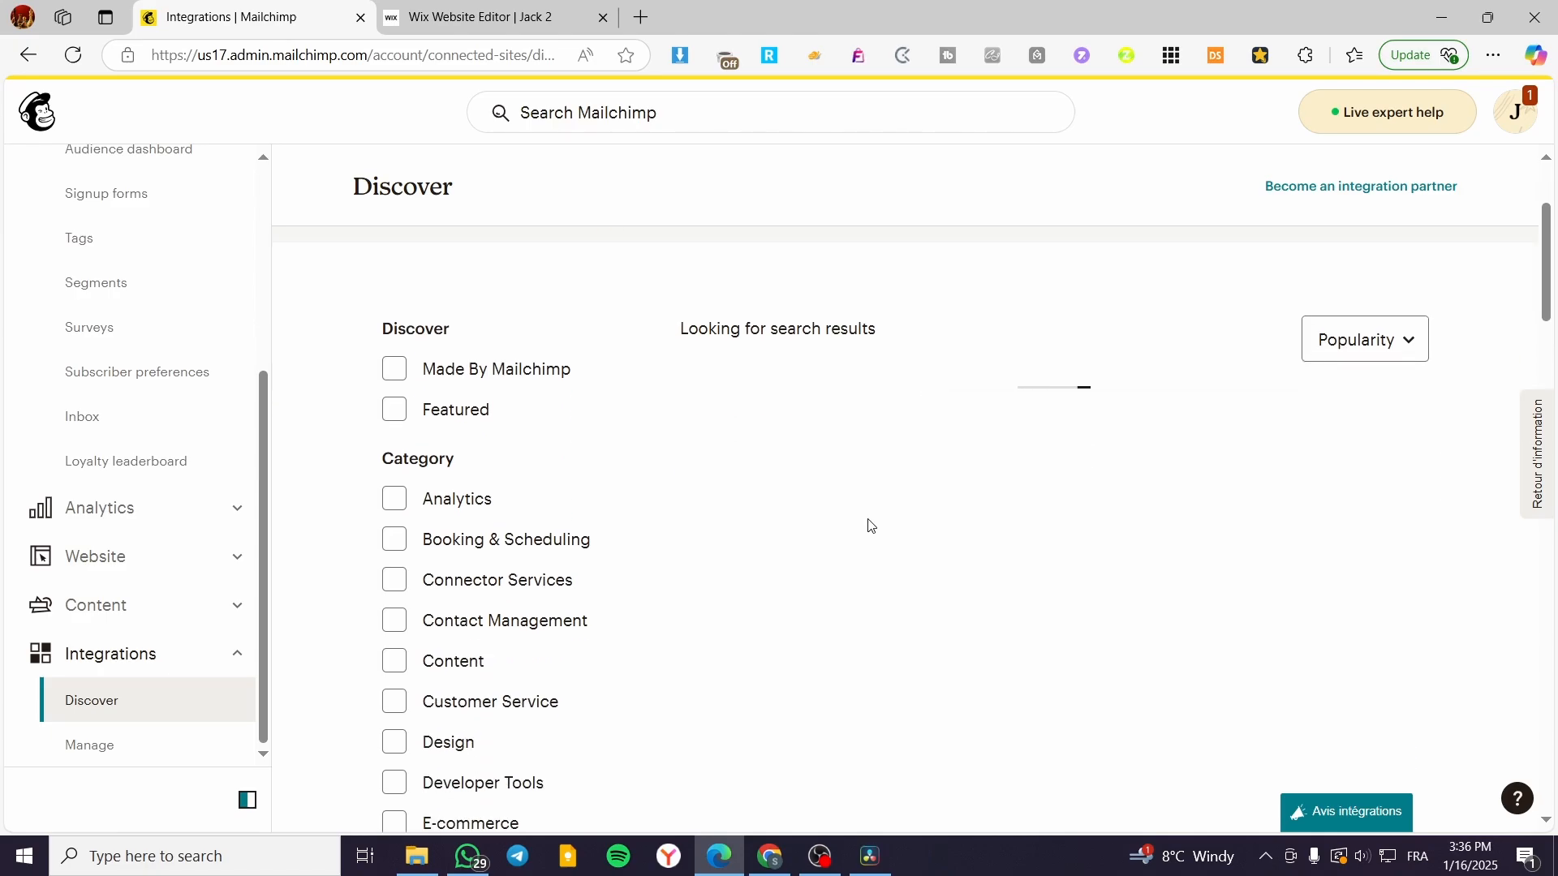
scroll(866, 572, "up", 3)
left_click(861, 686)
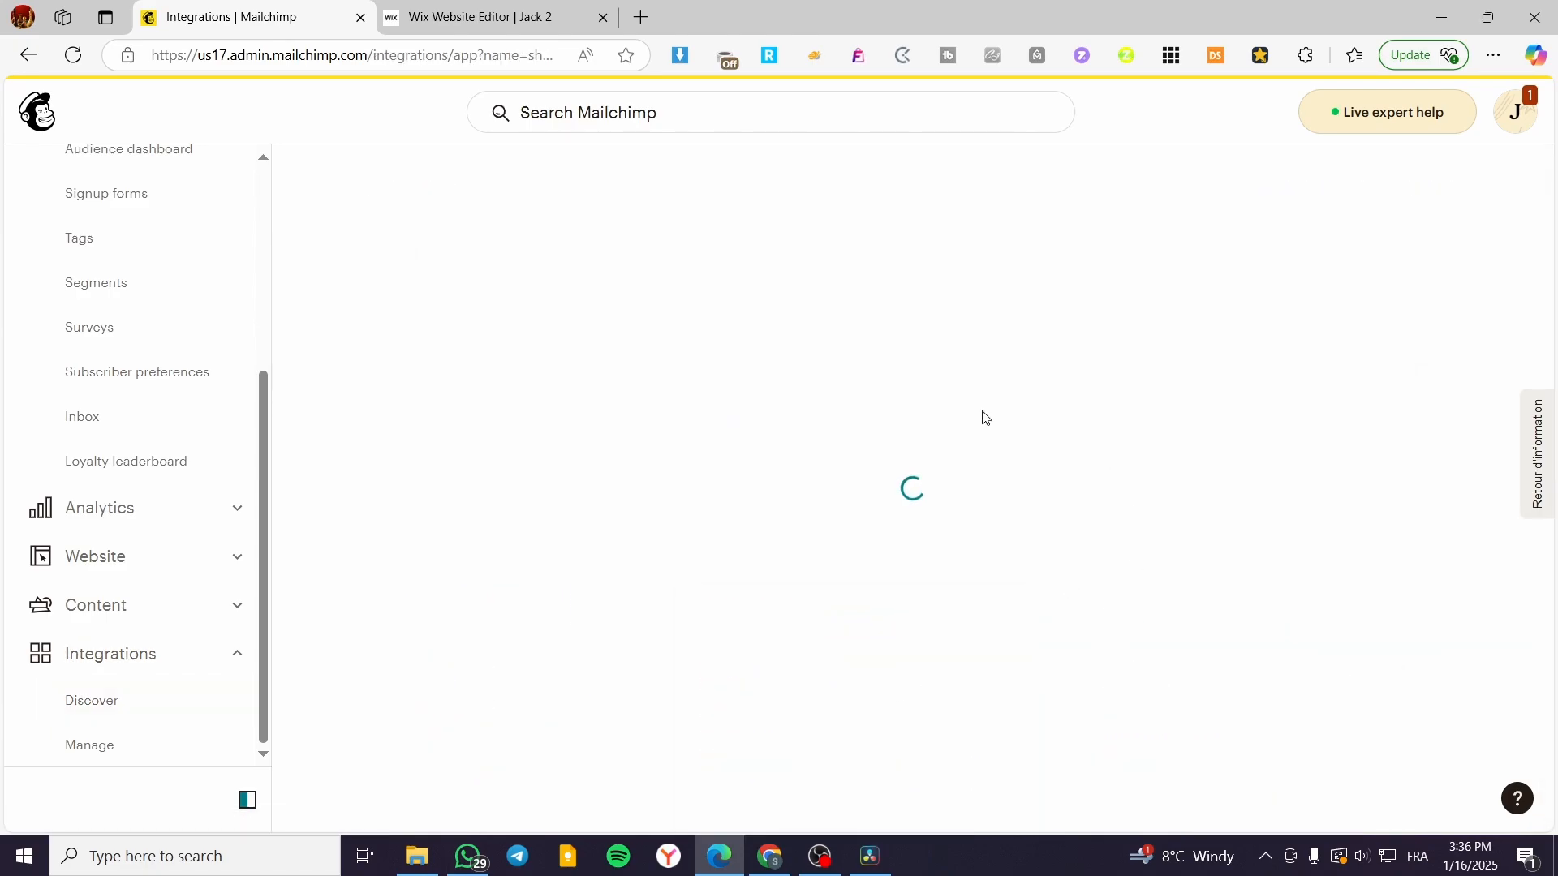